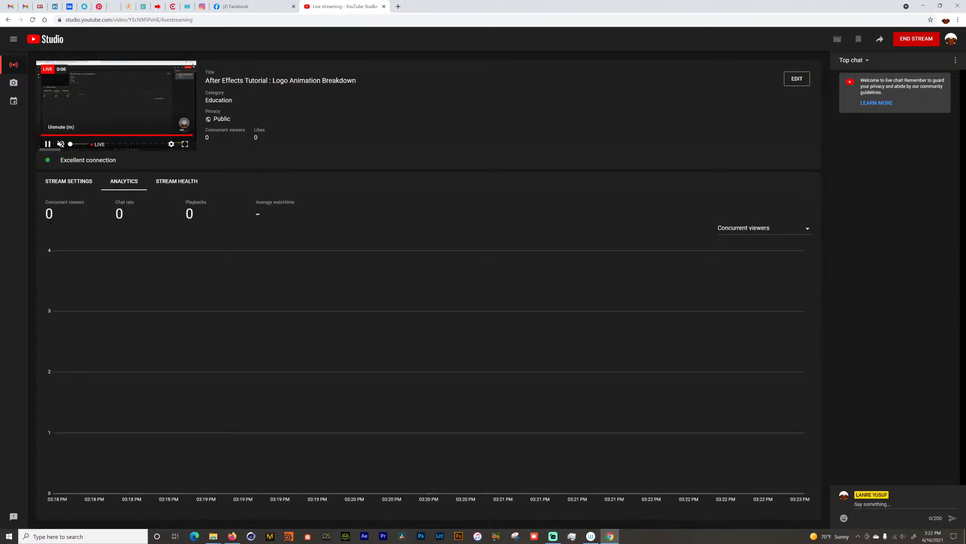
- Unmute the live stream preview and set the speaker volume to 41
{"action": "left_click", "coordinate": [60, 144]}
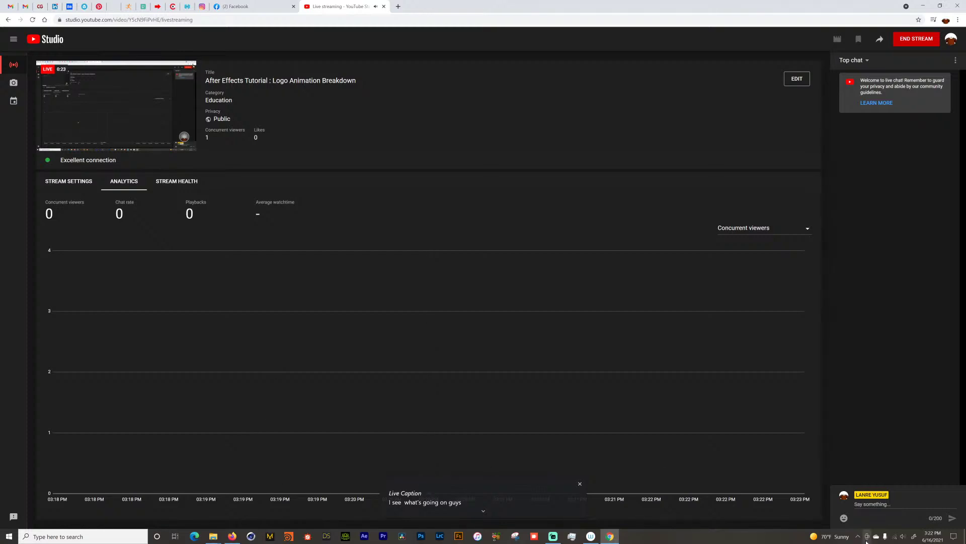
{"action": "left_click", "coordinate": [903, 536]}
{"action": "scroll", "coordinate": [891, 518], "scroll_direction": "up", "scroll_amount": 7}
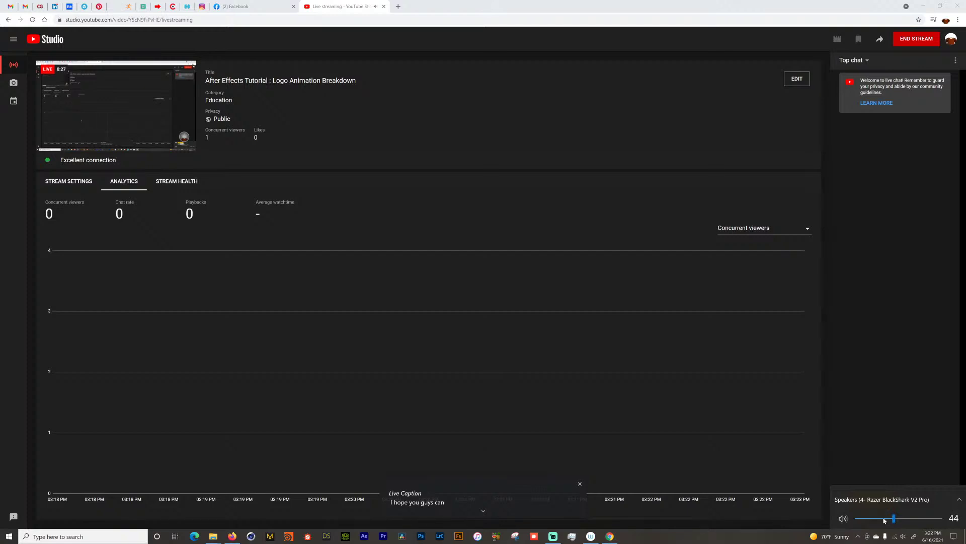
{"action": "scroll", "coordinate": [885, 521], "scroll_direction": "down", "scroll_amount": 2}
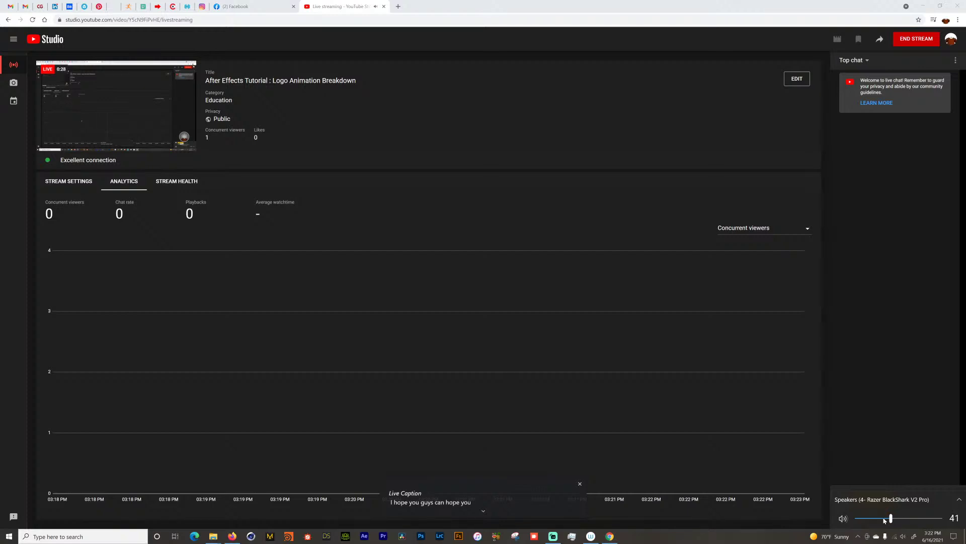
{"action": "left_click", "coordinate": [823, 495]}
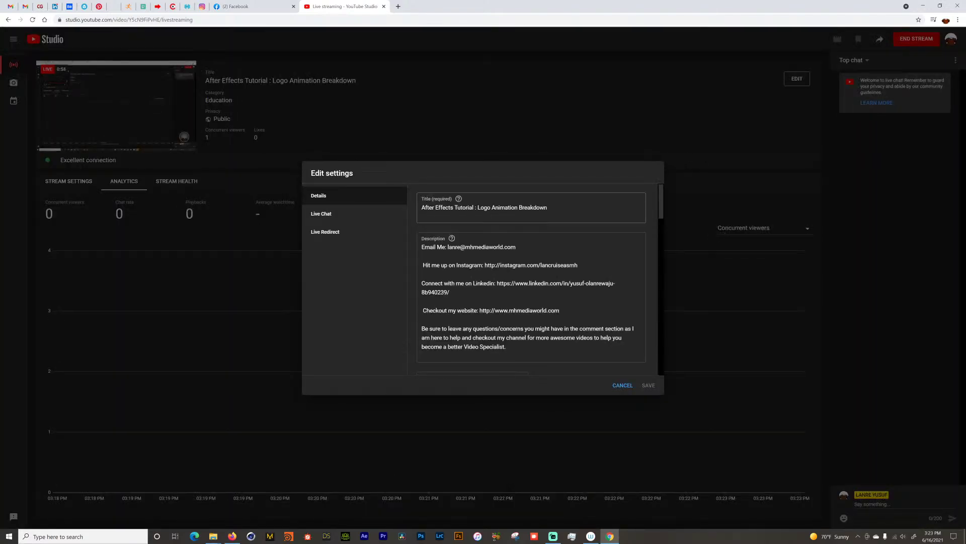
- Change the stream title to "After Effects Tutorial : Testing on desktop" and save the settings
{"action": "left_click_drag", "start_coordinate": [547, 207], "coordinate": [477, 207]}
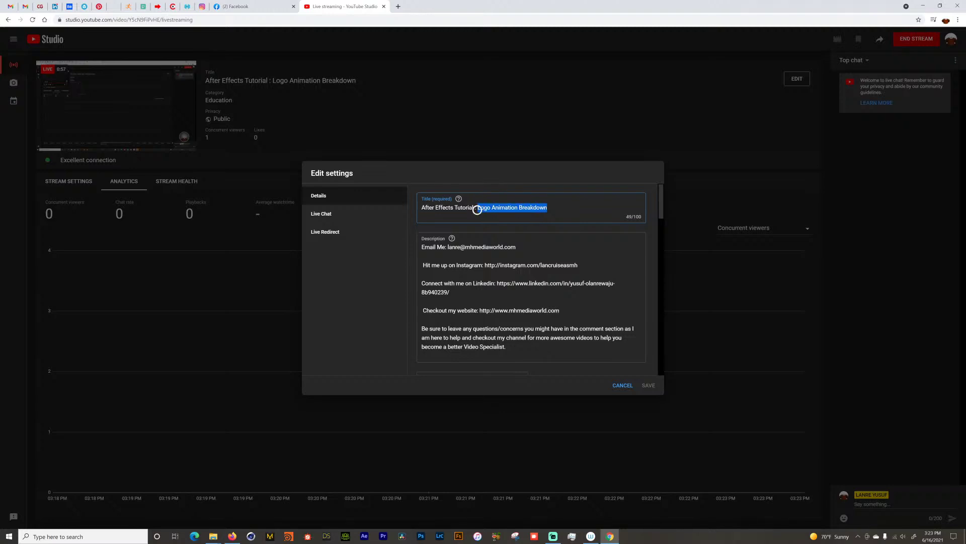
{"action": "right_click", "coordinate": [479, 210]}
{"action": "left_click", "coordinate": [552, 208]}
{"action": "type", "text": "Tes"}
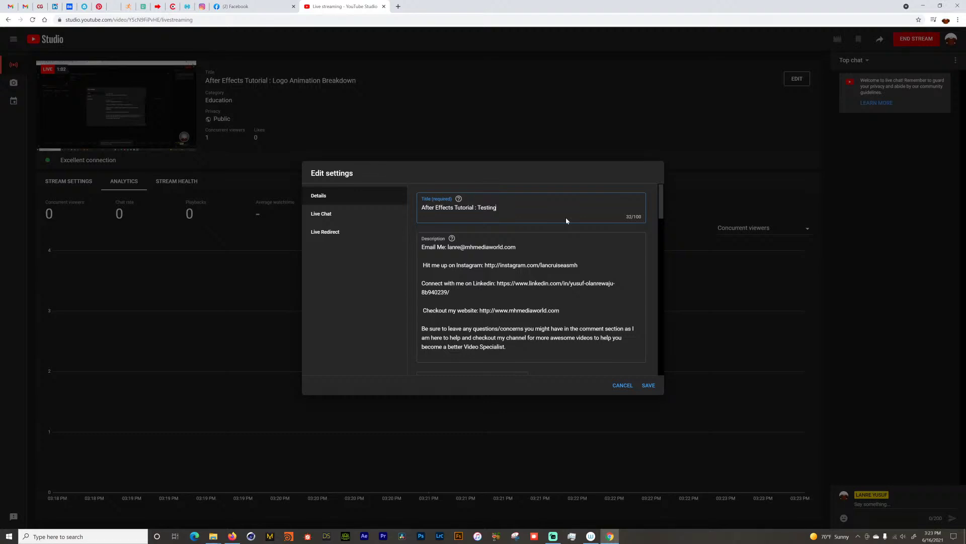
{"action": "type", "text": "ting on desk"}
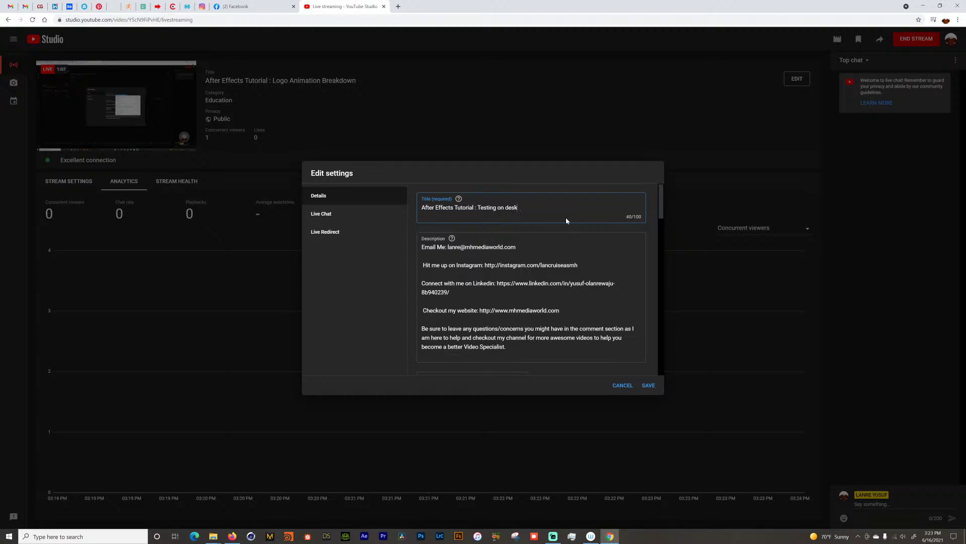
{"action": "type", "text": "top"}
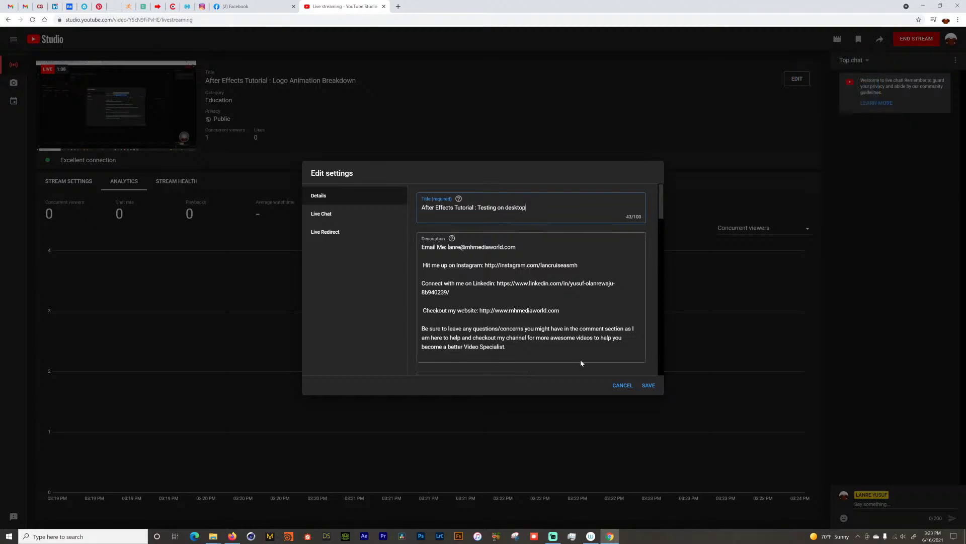
{"action": "left_click", "coordinate": [648, 385]}
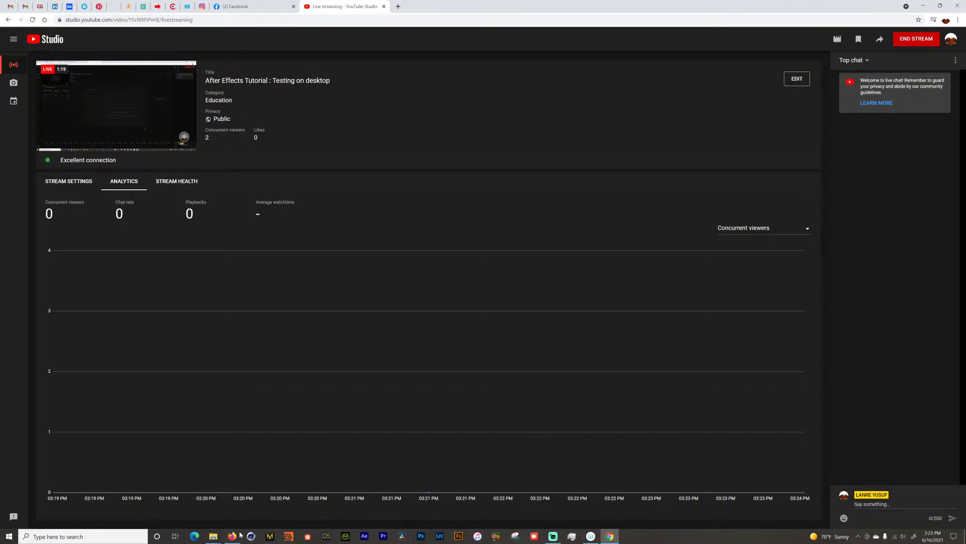
- Switch to After Effects, start a new project and create a 24 fps, 15-second composition with the default name
{"action": "left_click", "coordinate": [366, 537]}
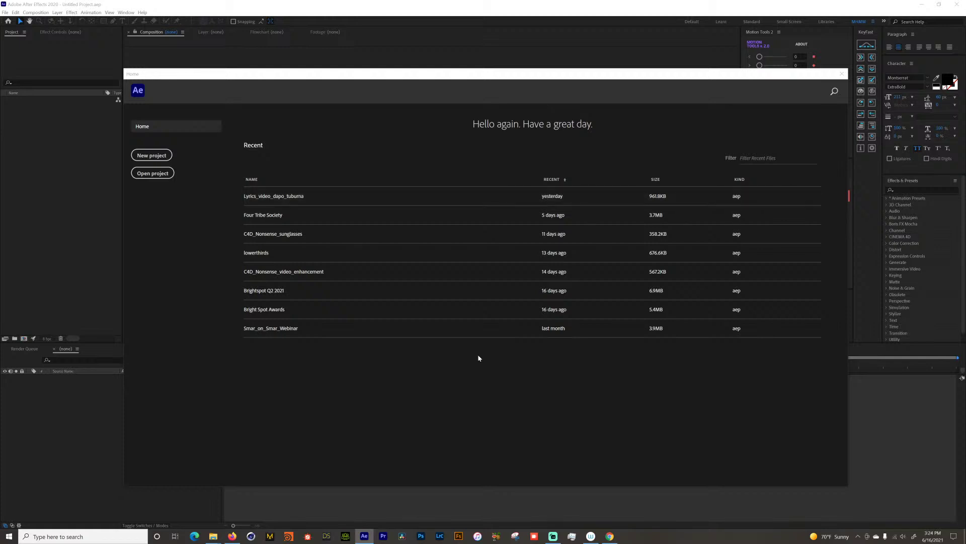
{"action": "left_click", "coordinate": [152, 155]}
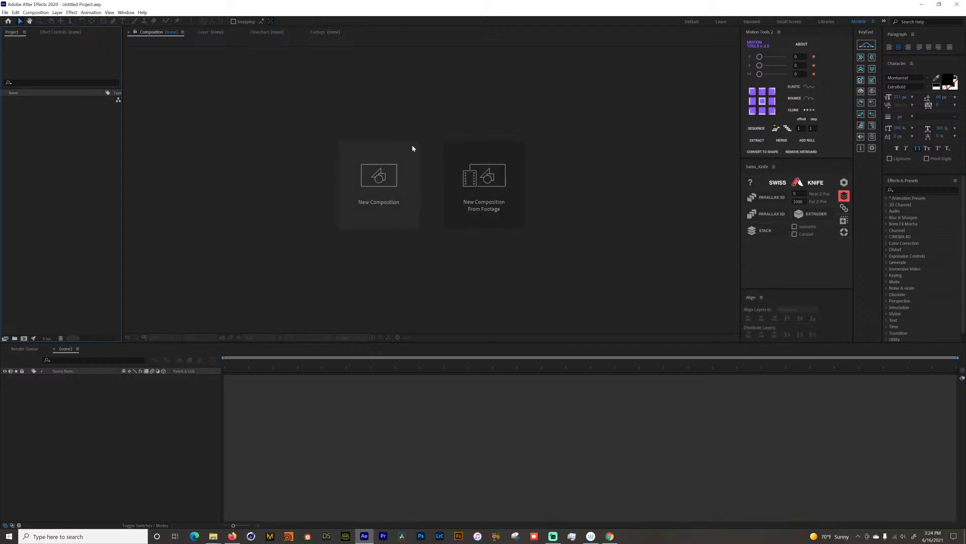
{"action": "left_click", "coordinate": [381, 184]}
{"action": "left_click_drag", "start_coordinate": [451, 286], "coordinate": [378, 140]}
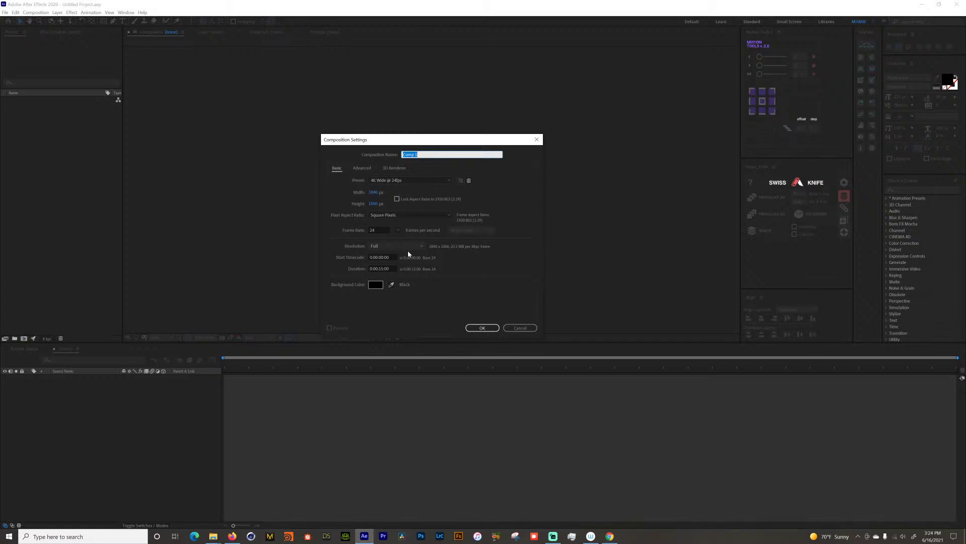
{"action": "left_click", "coordinate": [484, 327]}
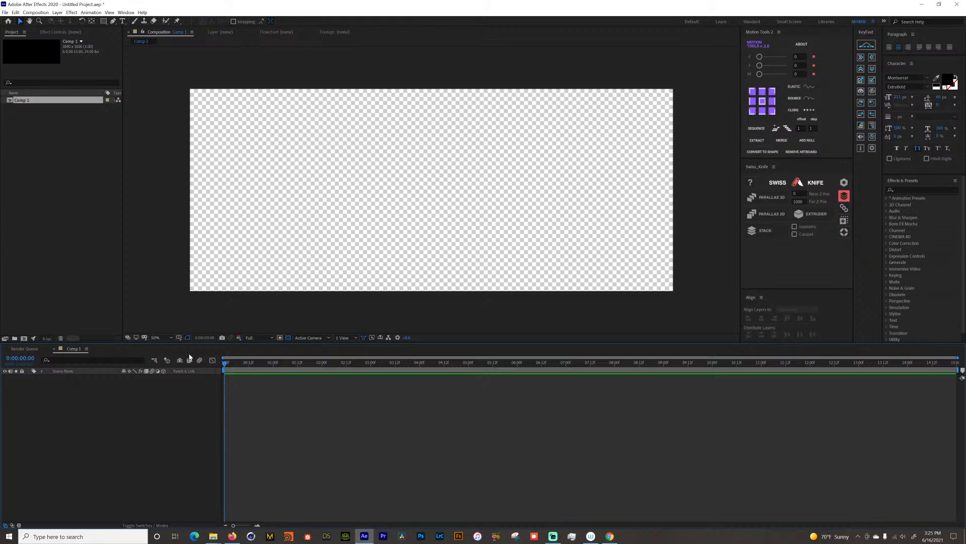
- Draw a red, roughly horizontal line across the composition with the Pen tool and greatly increase its stroke width
{"action": "left_click", "coordinate": [112, 23]}
{"action": "left_click", "coordinate": [285, 184]}
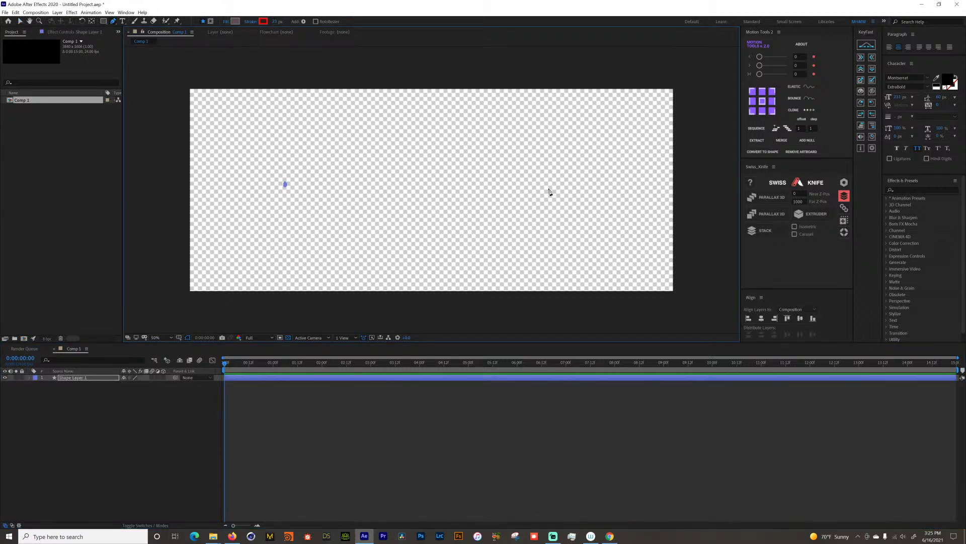
{"action": "left_click", "coordinate": [557, 184]}
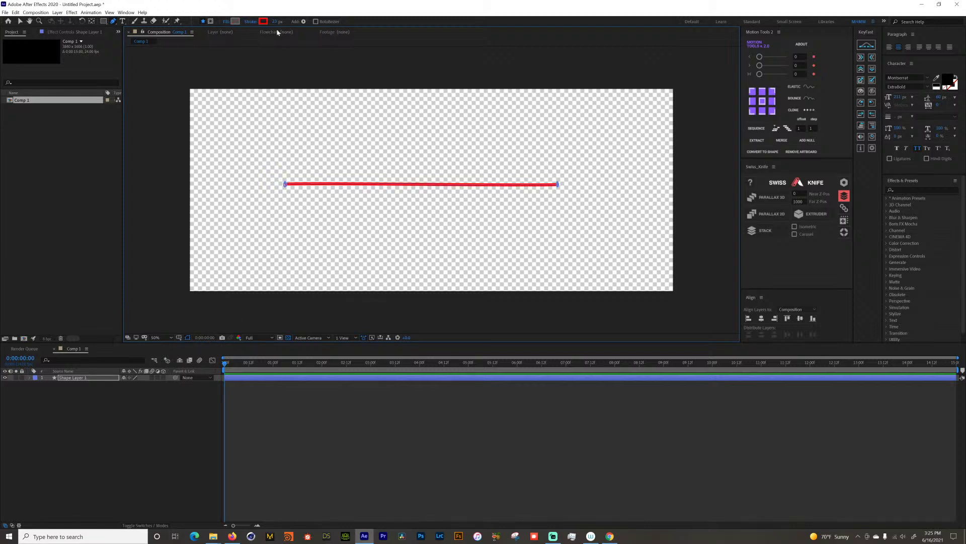
{"action": "left_click_drag", "start_coordinate": [276, 22], "coordinate": [323, 22]}
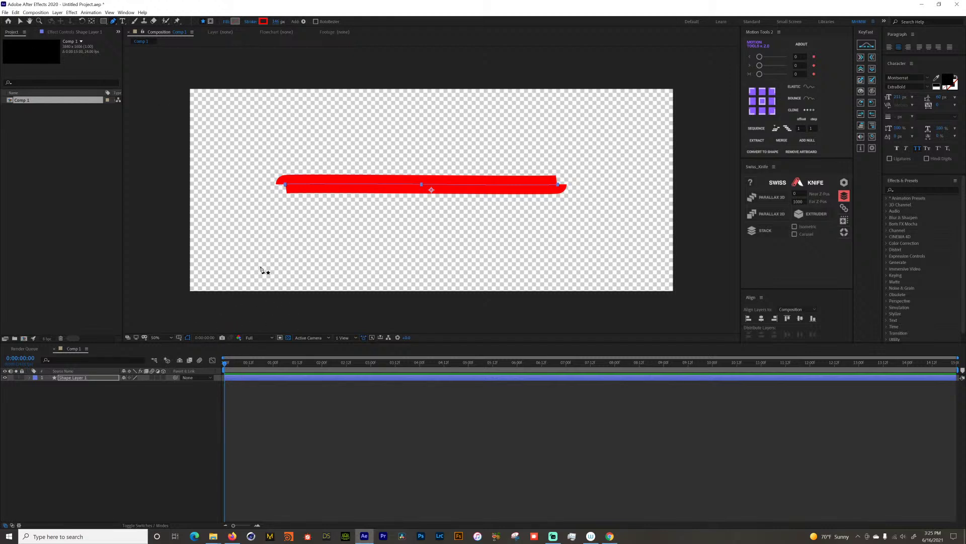
- Delete the uneven line's shape layer and redraw it as a longer, straight horizontal line across the composition's middle
{"action": "left_click", "coordinate": [86, 378]}
{"action": "key", "text": "Delete"}
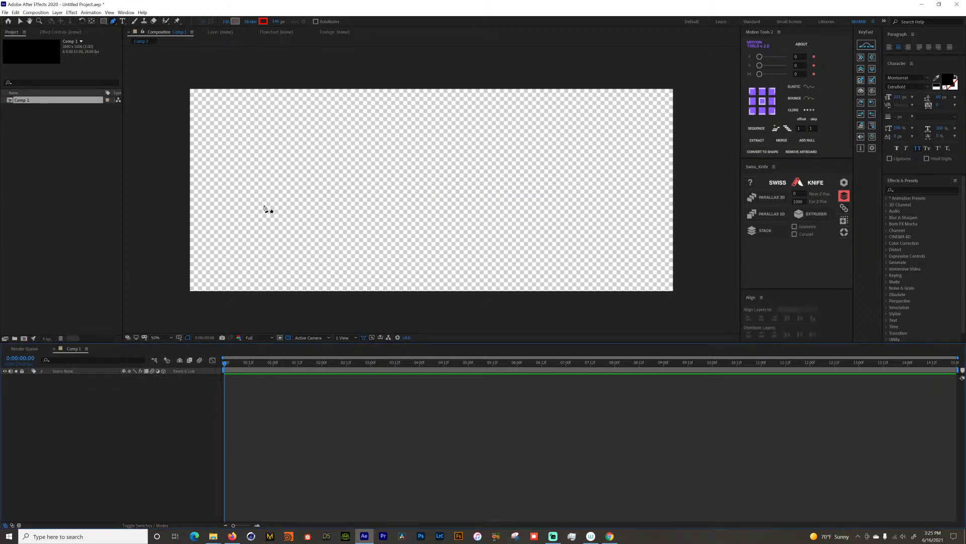
{"action": "left_click", "coordinate": [250, 191]}
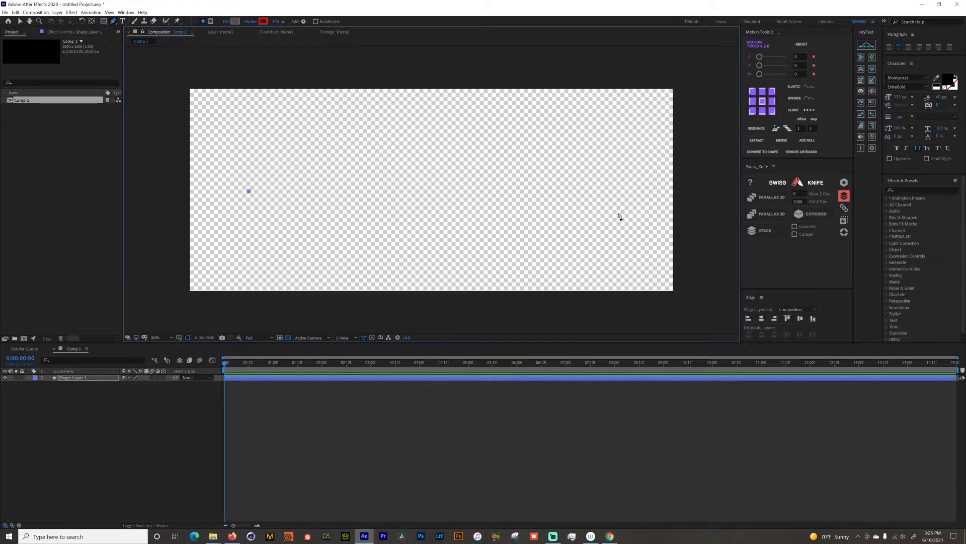
{"action": "left_click", "coordinate": [606, 192]}
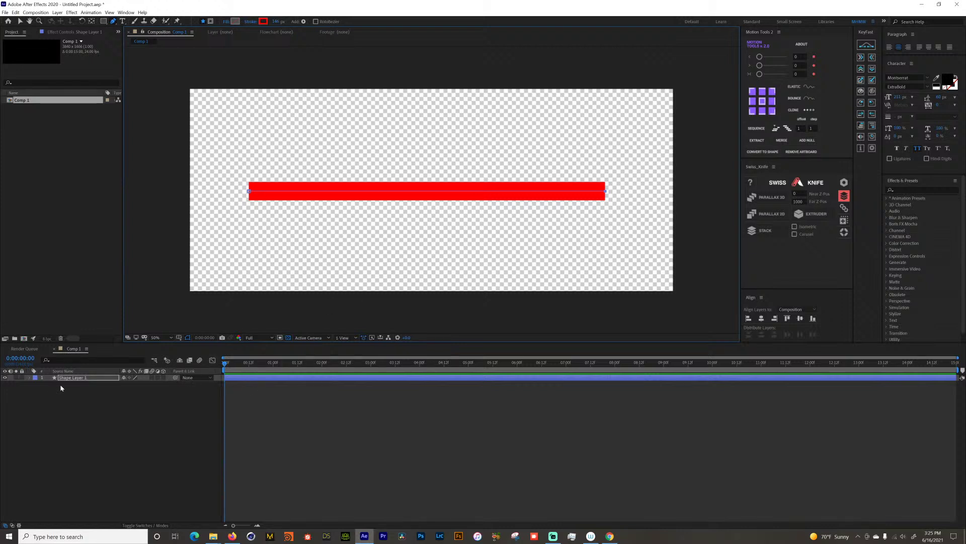
- Rename the shape layer "line animation" and expand its properties
{"action": "left_click", "coordinate": [108, 379]}
{"action": "key", "text": "Return"}
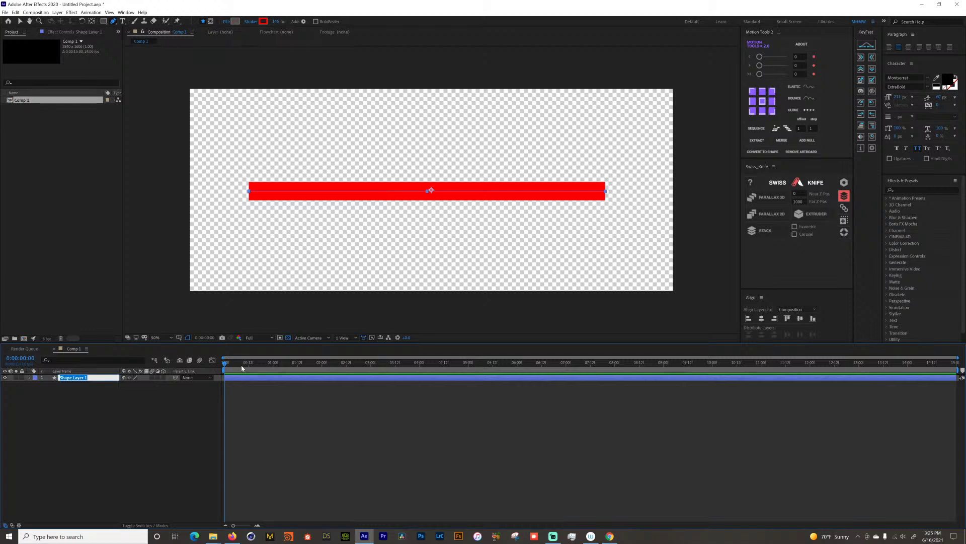
{"action": "type", "text": "line animation"}
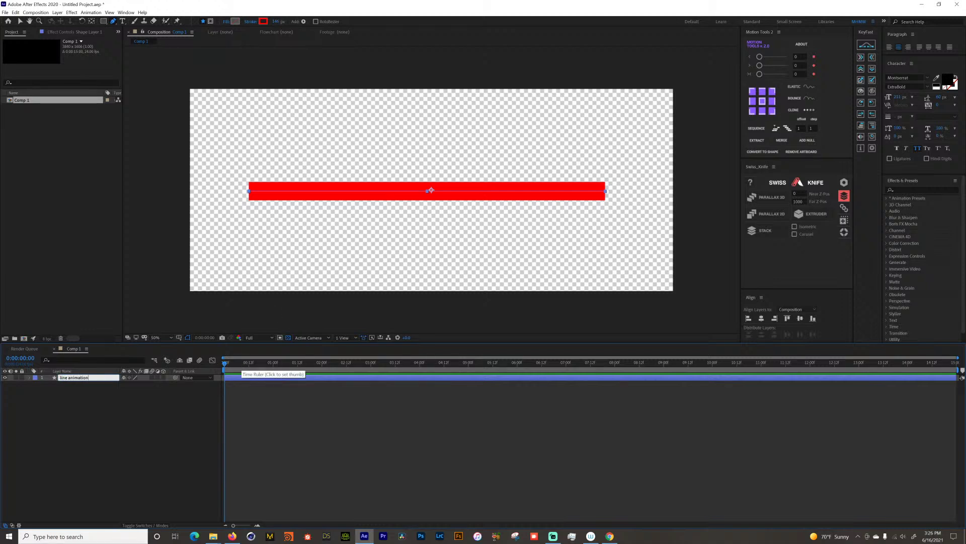
{"action": "key", "text": "Return"}
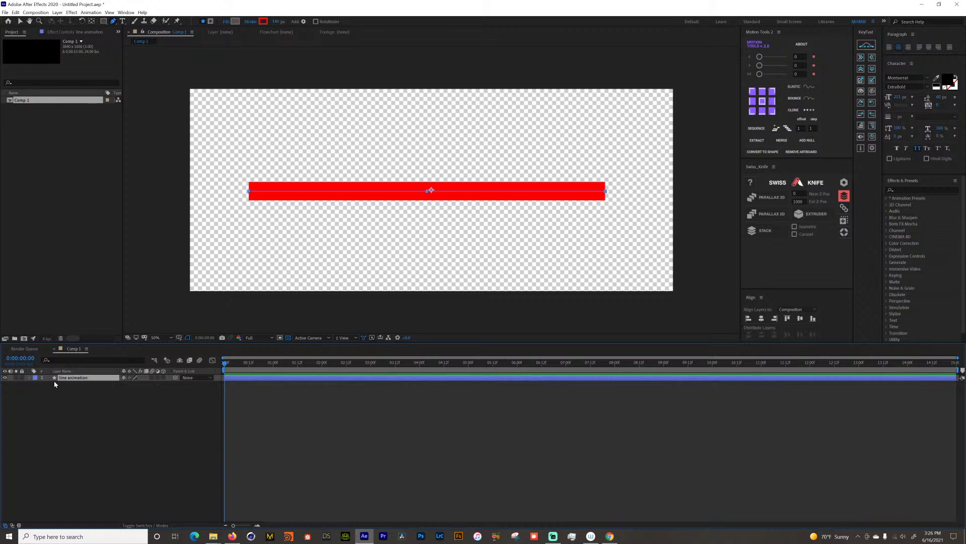
{"action": "left_click", "coordinate": [29, 378]}
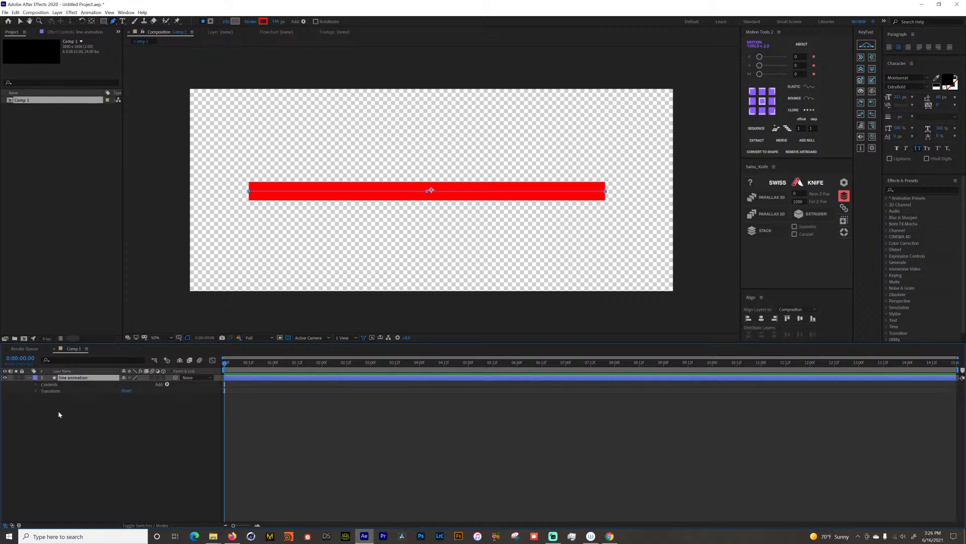
{"action": "left_click", "coordinate": [167, 385]}
{"action": "left_click", "coordinate": [147, 383]}
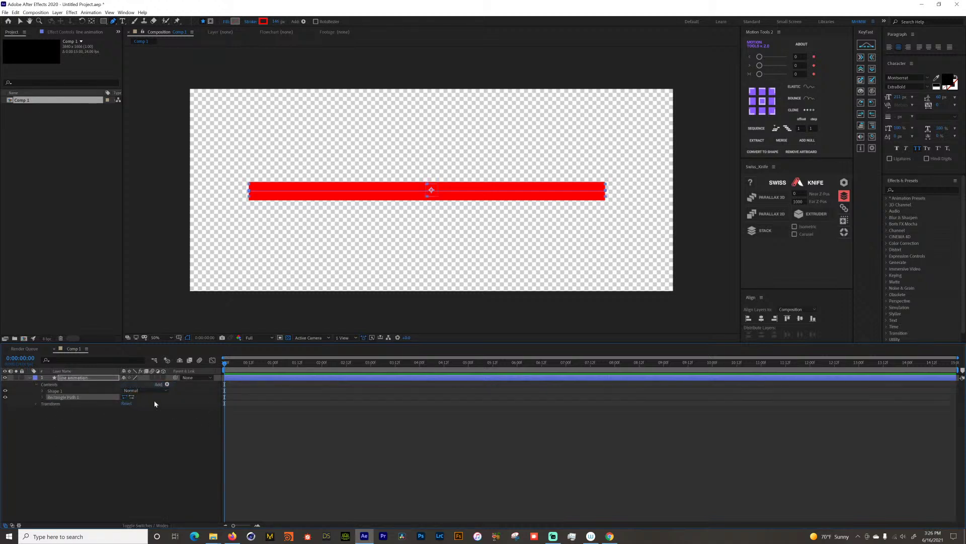
{"action": "key", "text": "Delete"}
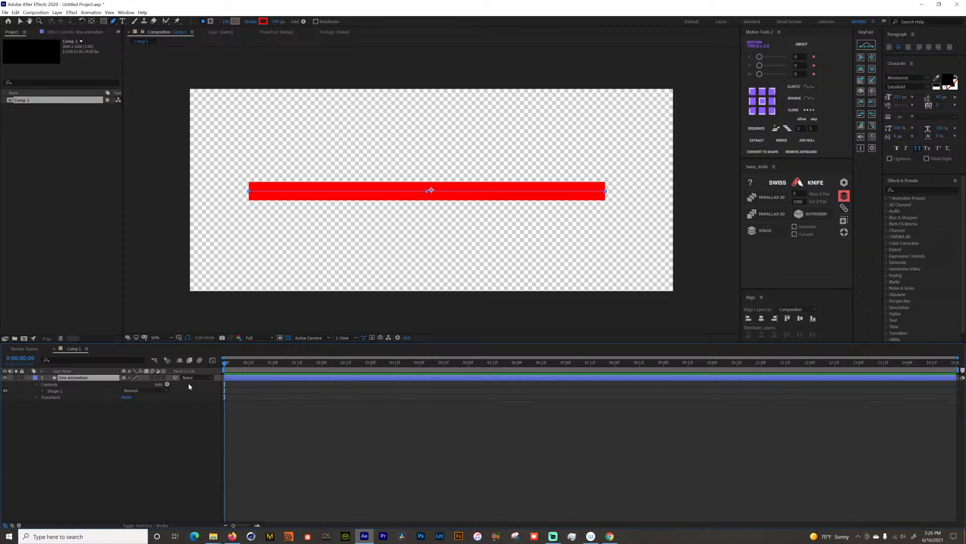
- Add Trim Paths to the line animation layer, expand its settings and center the layer's anchor point on the line
{"action": "left_click", "coordinate": [167, 385]}
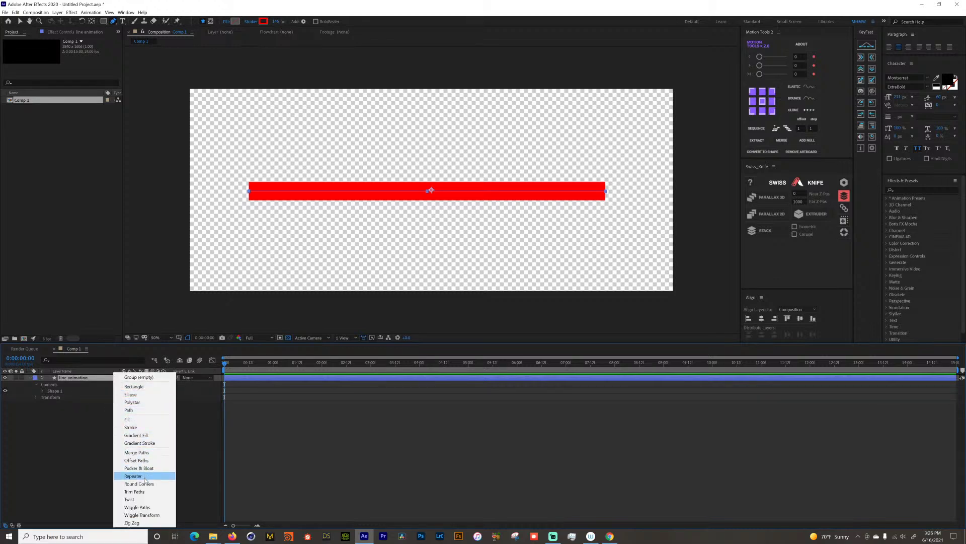
{"action": "left_click", "coordinate": [143, 494]}
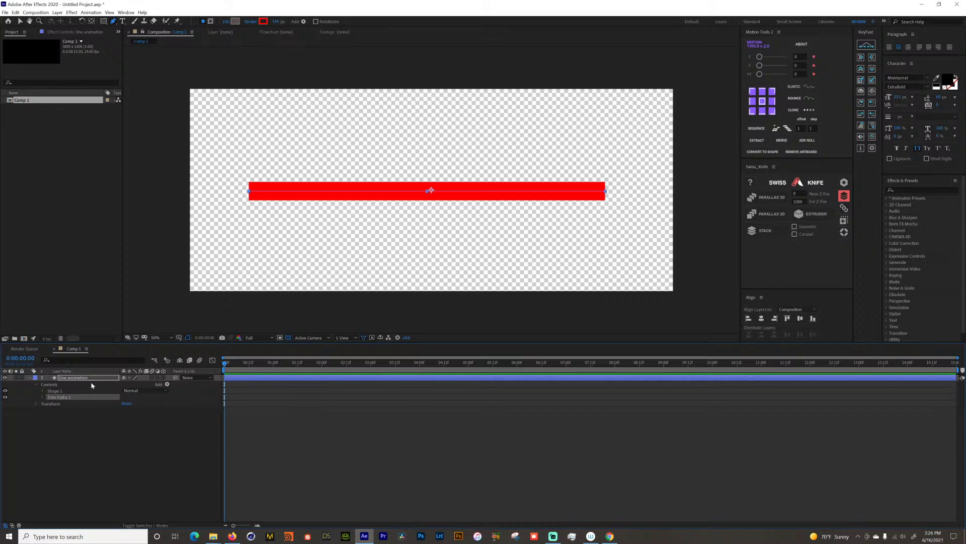
{"action": "left_click", "coordinate": [42, 397]}
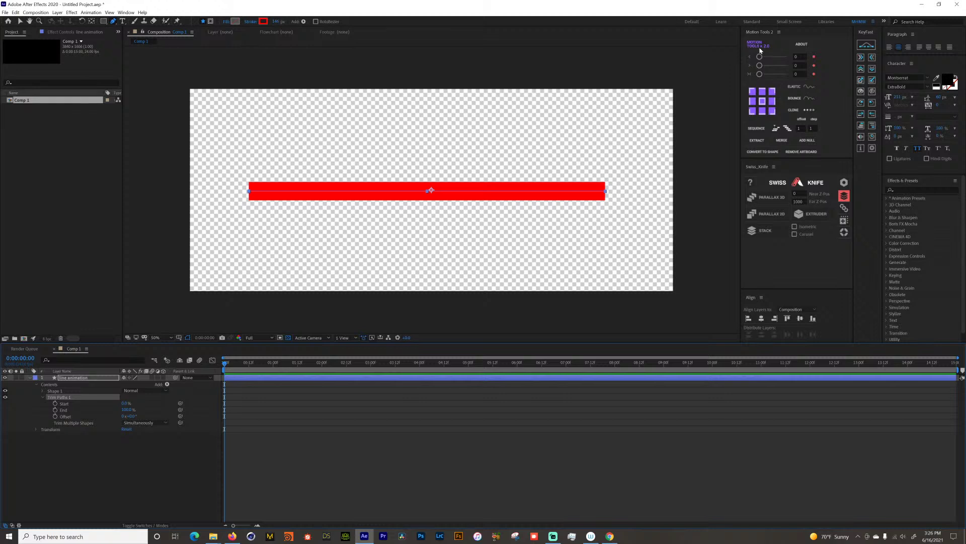
{"action": "left_click", "coordinate": [761, 101]}
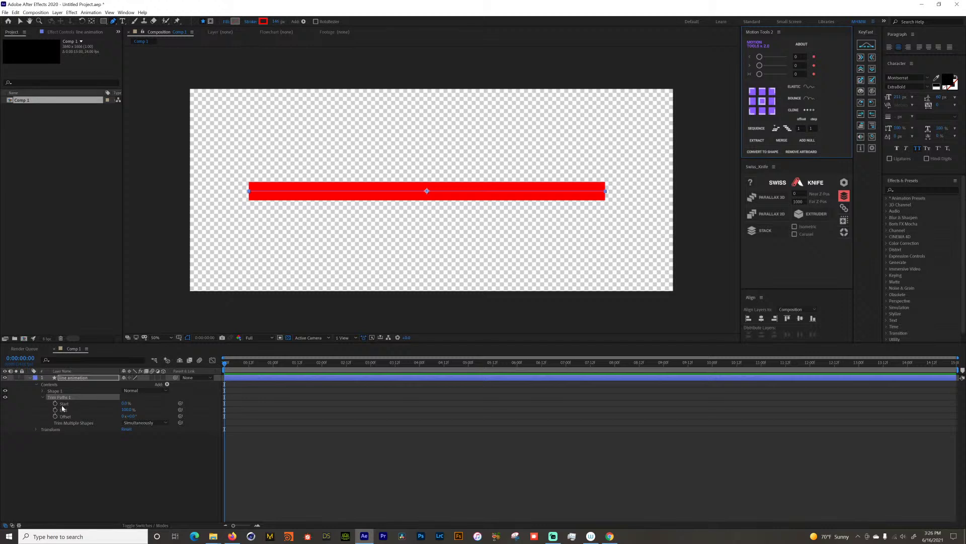
{"action": "mouse_move", "coordinate": [126, 410]}
{"action": "left_mouse_down"}
{"action": "mouse_move", "coordinate": [74, 409]}
{"action": "mouse_move", "coordinate": [166, 402]}
{"action": "mouse_move", "coordinate": [122, 405]}
{"action": "mouse_move", "coordinate": [119, 420]}
{"action": "left_mouse_up"}
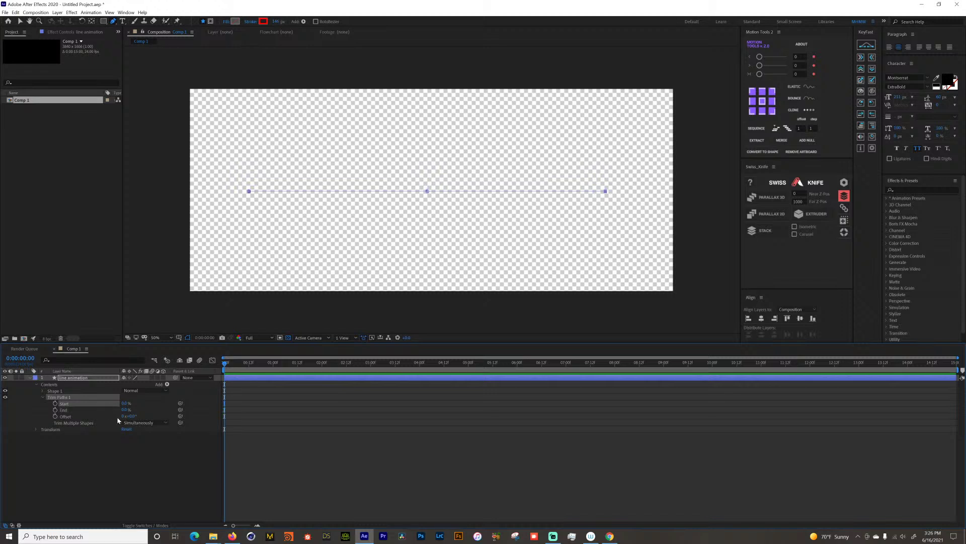
{"action": "left_click", "coordinate": [128, 411]}
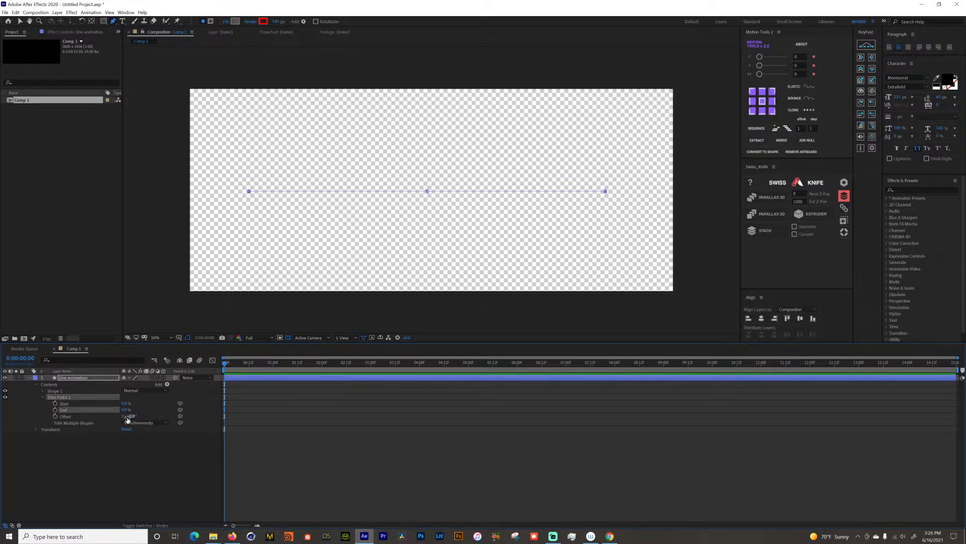
{"action": "key", "text": "ctrl+z"}
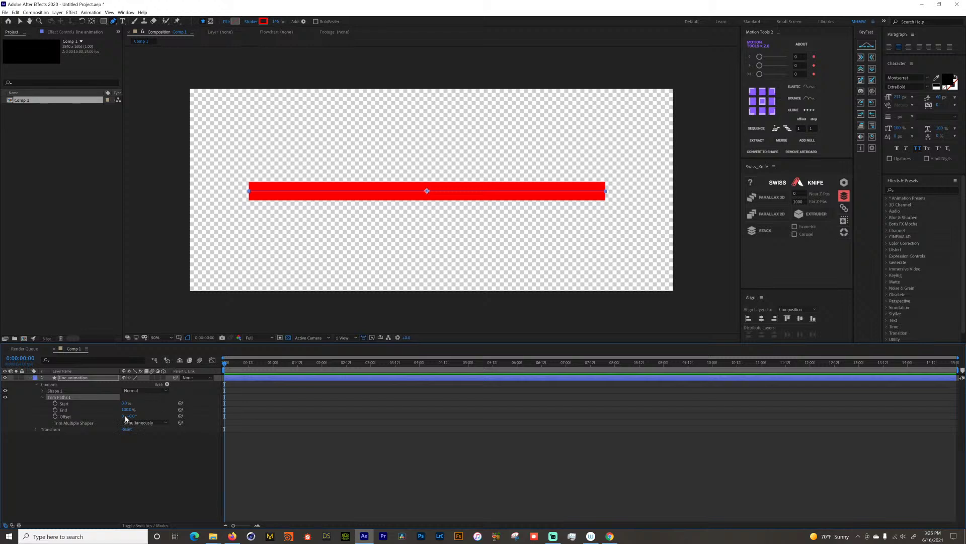
{"action": "left_click_drag", "start_coordinate": [131, 416], "coordinate": [141, 420]}
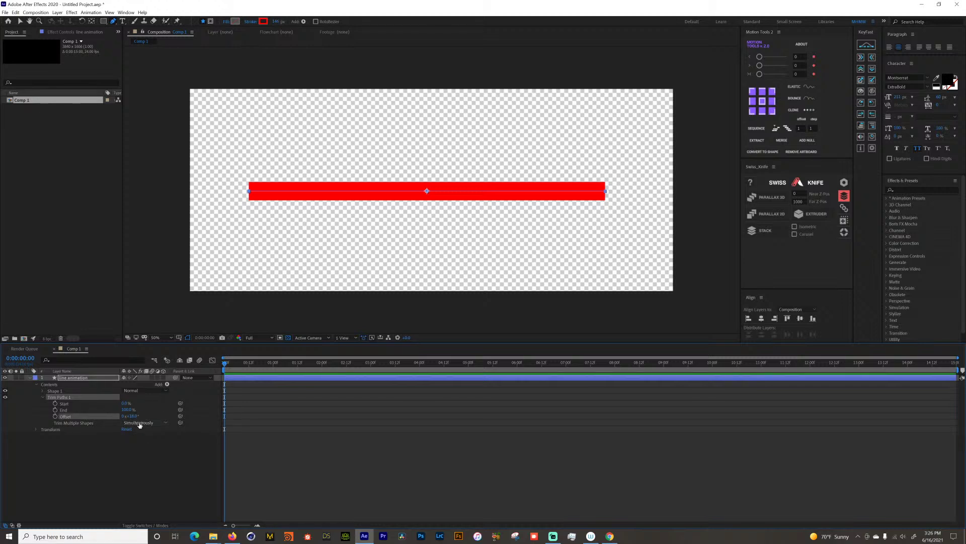
{"action": "key", "text": "ctrl+z"}
- Set the Trim Paths End value of the line to 0% at the start of the timeline
{"action": "left_click", "coordinate": [125, 409]}
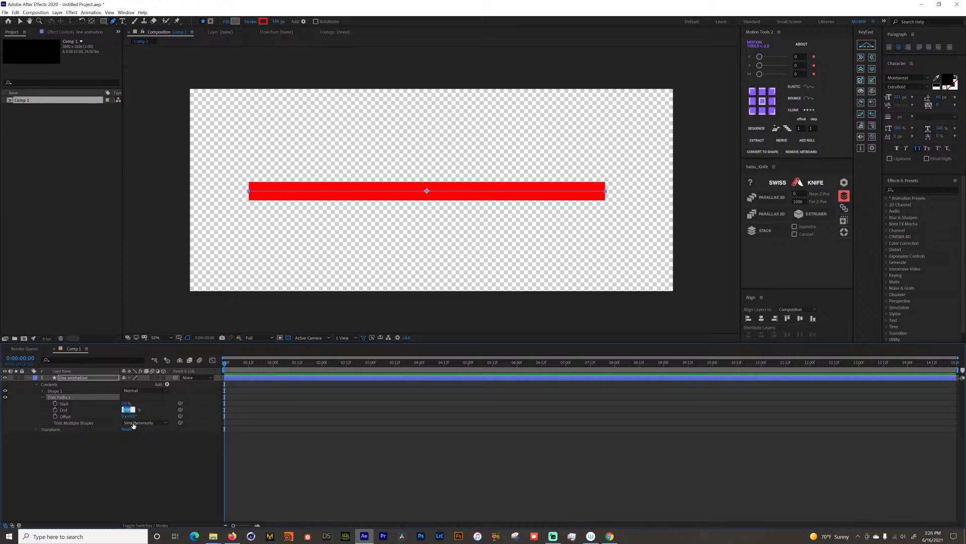
{"action": "type", "text": "0"}
{"action": "key", "text": "Return"}
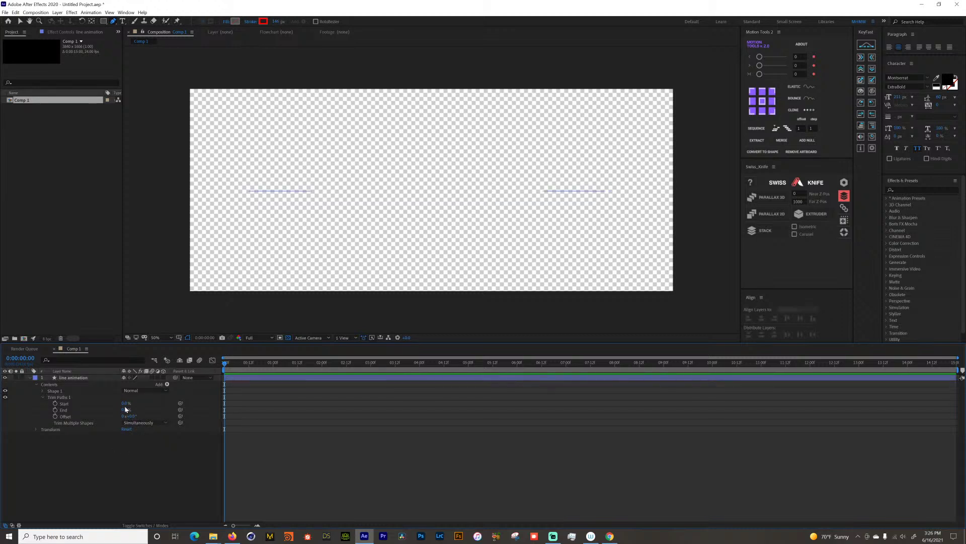
- Raise the line's Trim Paths Start to about 35%, try out its Offset and reset the Offset to 0°
{"action": "left_click_drag", "start_coordinate": [125, 404], "coordinate": [137, 405]}
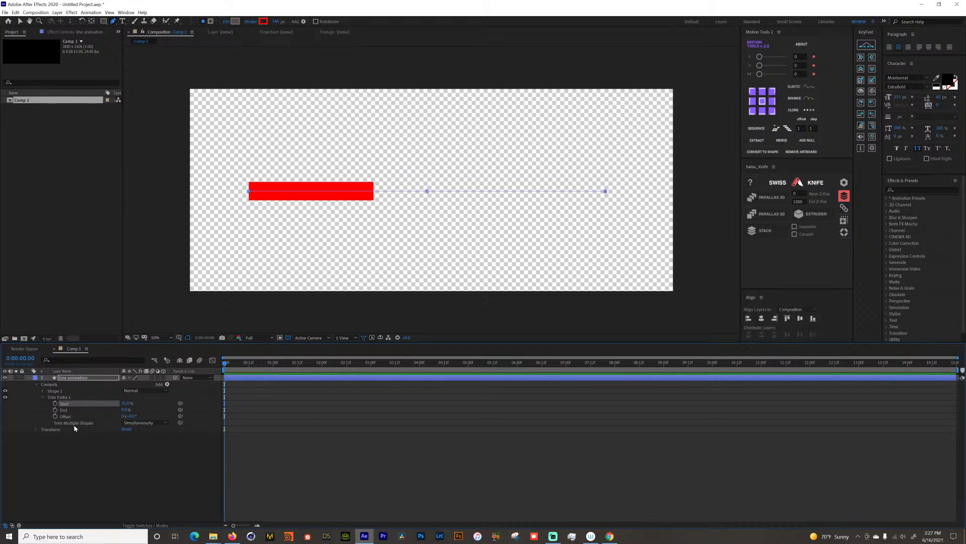
{"action": "mouse_move", "coordinate": [131, 417]}
{"action": "left_mouse_down"}
{"action": "mouse_move", "coordinate": [275, 407]}
{"action": "mouse_move", "coordinate": [140, 422]}
{"action": "left_mouse_up"}
{"action": "left_click", "coordinate": [136, 417]}
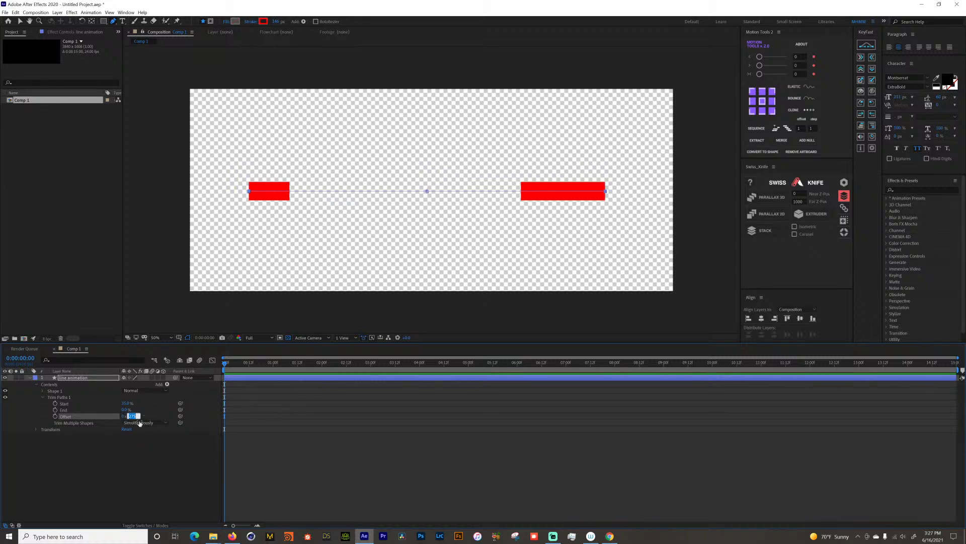
{"action": "type", "text": "0"}
{"action": "left_click", "coordinate": [139, 459]}
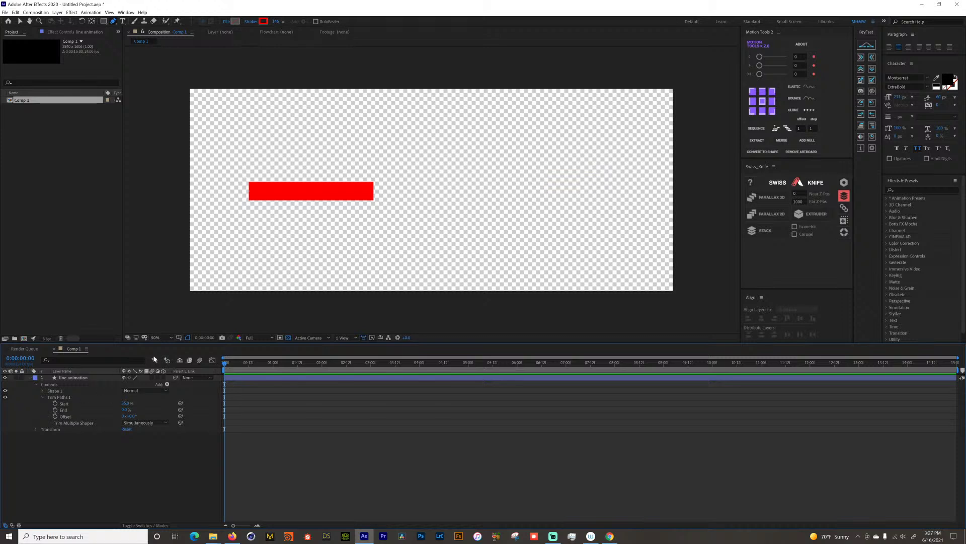
- Keyframe the Trim Paths Offset from 0° at the start to one full revolution at 1 second
{"action": "left_click", "coordinate": [56, 416]}
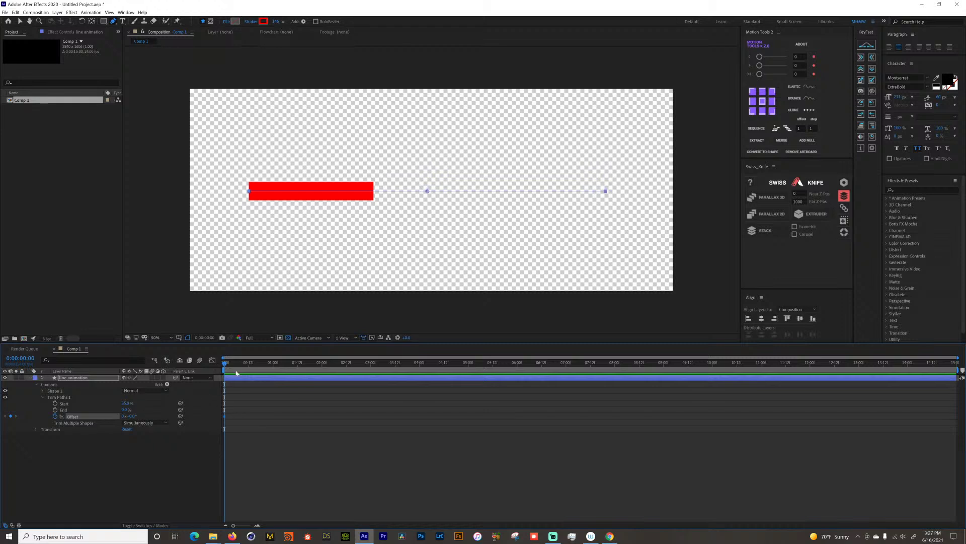
{"action": "left_click", "coordinate": [272, 368]}
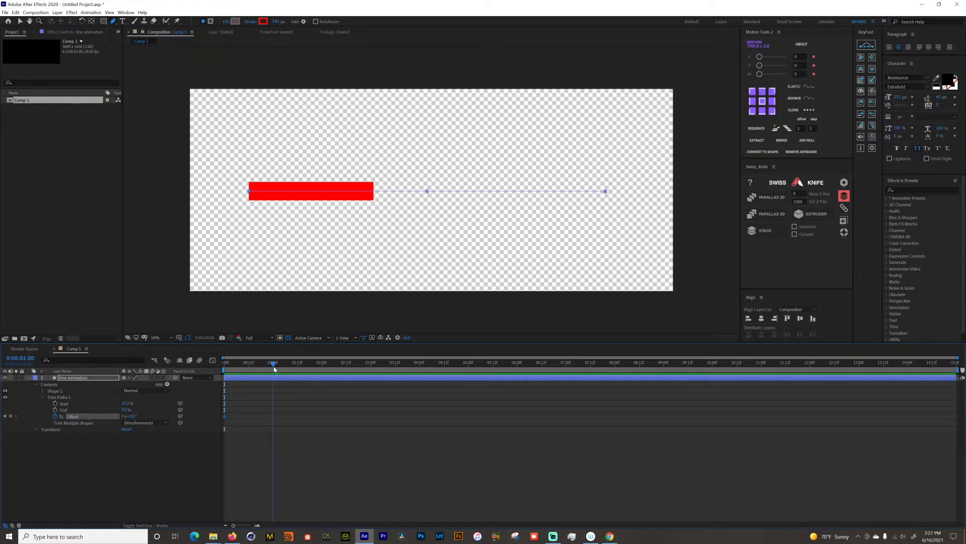
{"action": "left_click", "coordinate": [123, 417]}
{"action": "type", "text": "1"}
{"action": "key", "text": "Return"}
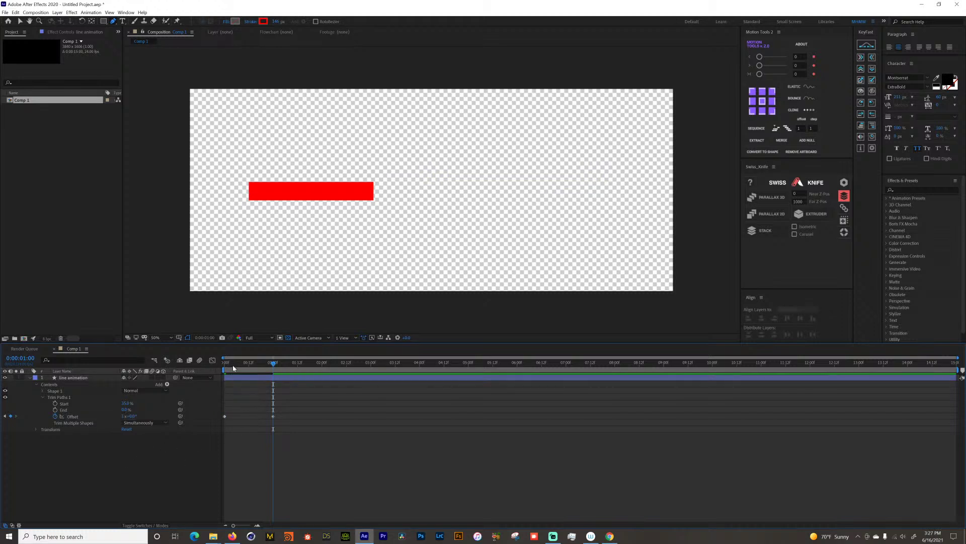
- End the work area at 2 seconds, trim the composition to it and preview the moving line
{"action": "left_click", "coordinate": [322, 371]}
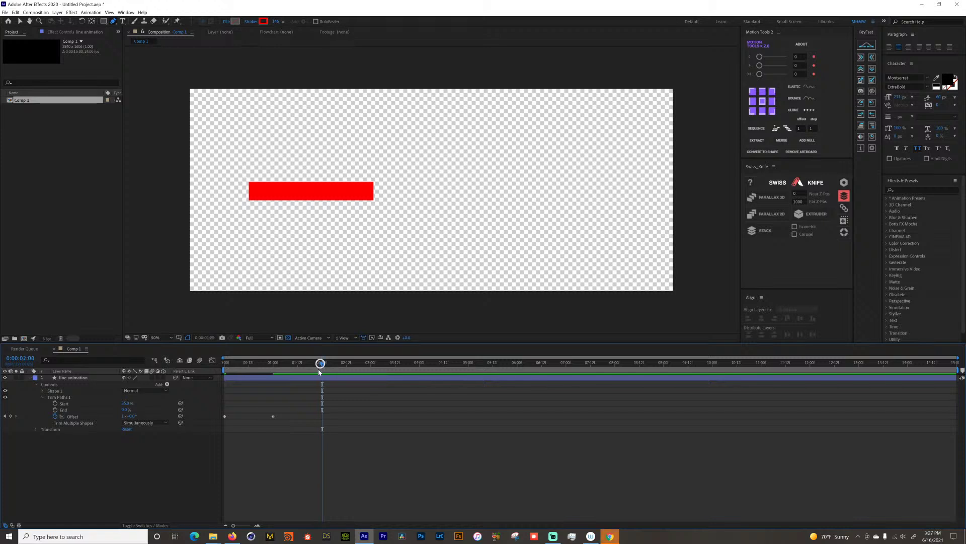
{"action": "key", "text": "n"}
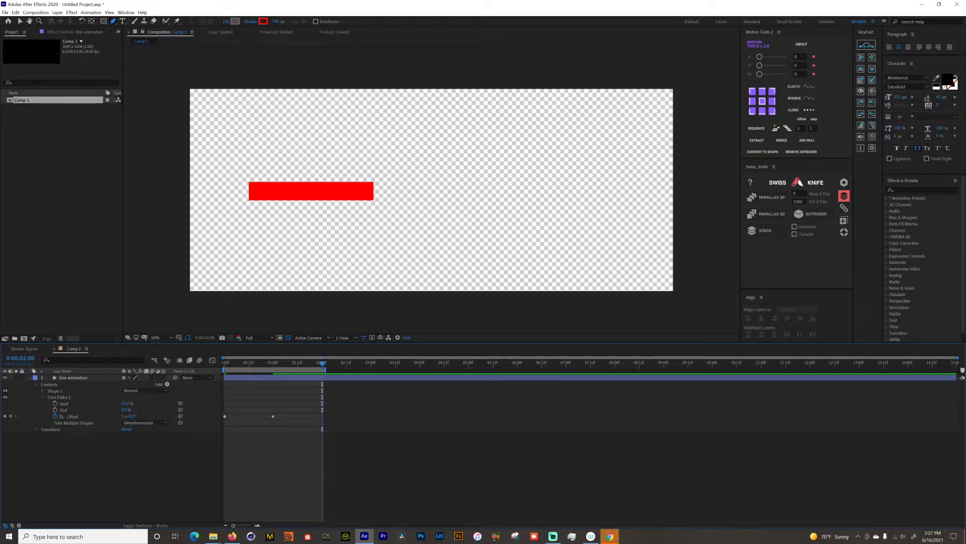
{"action": "right_click", "coordinate": [248, 370]}
{"action": "left_click", "coordinate": [270, 391]}
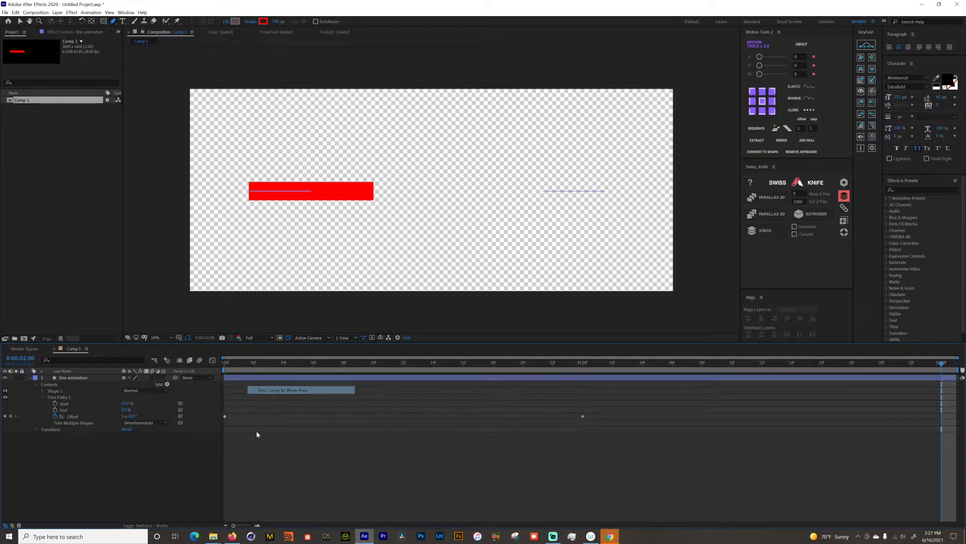
{"action": "key", "text": "space"}
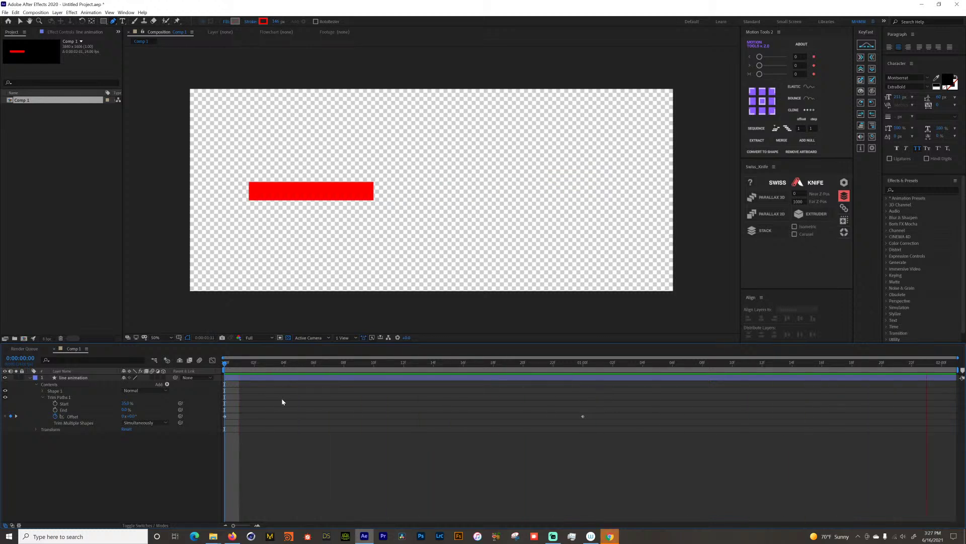
{"action": "key", "text": "space"}
- End the work area at 0:00:01:02, trim the composition to it and preview the animation
{"action": "left_click", "coordinate": [583, 367]}
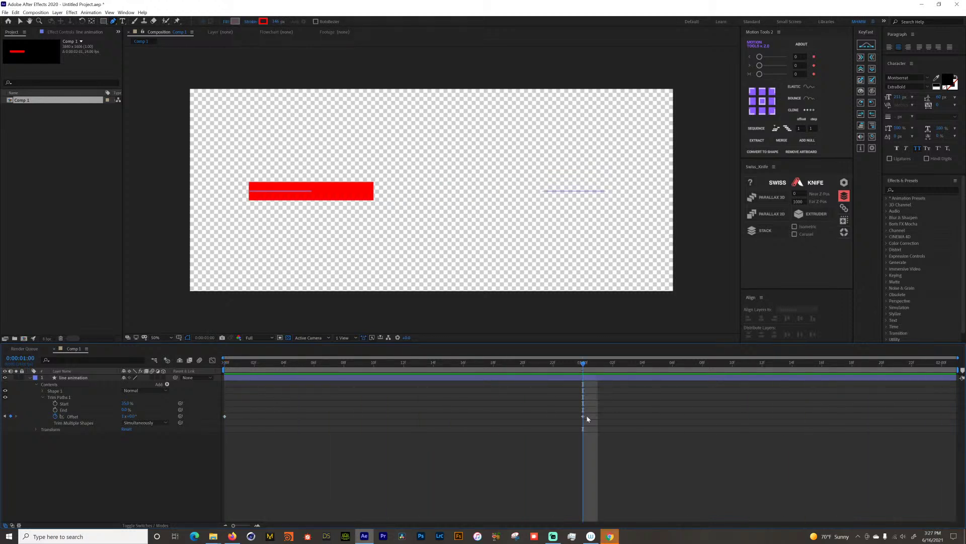
{"action": "left_click", "coordinate": [612, 367]}
{"action": "key", "text": "n"}
{"action": "right_click", "coordinate": [592, 373]}
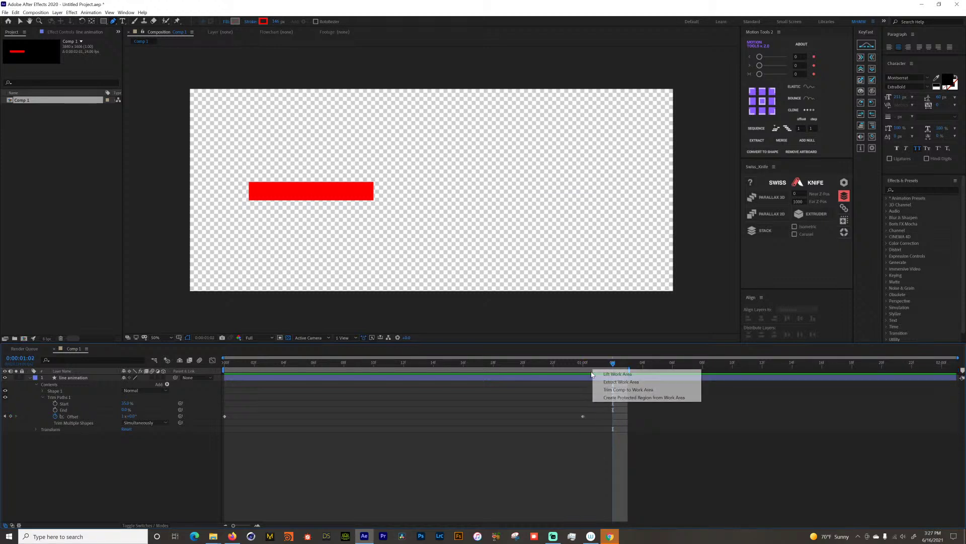
{"action": "left_click", "coordinate": [619, 389]}
{"action": "key", "text": "space"}
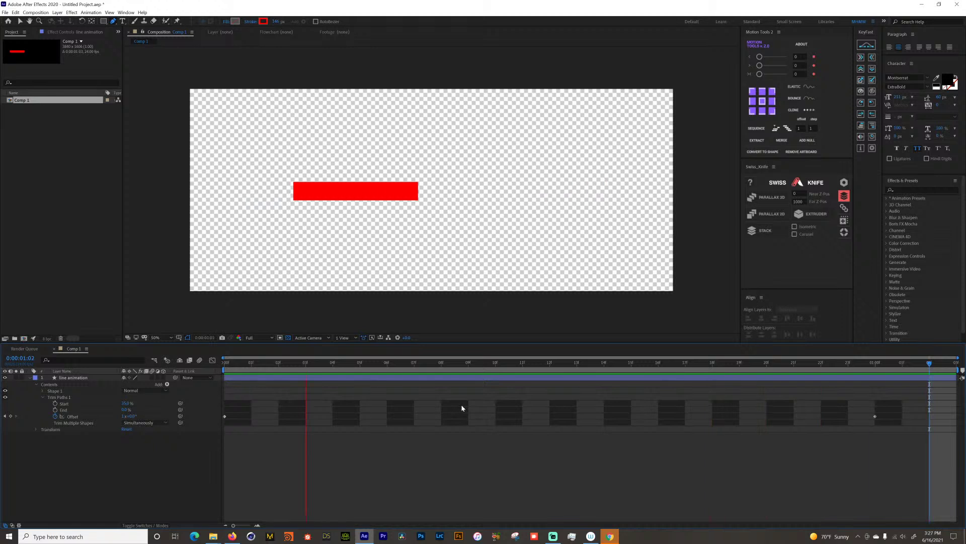
{"action": "key", "text": "space"}
- Move the last Offset keyframe two frames later to 0:00:01:02 and preview the loop from the start
{"action": "left_click_drag", "start_coordinate": [875, 417], "coordinate": [931, 414]}
{"action": "key", "text": "space"}
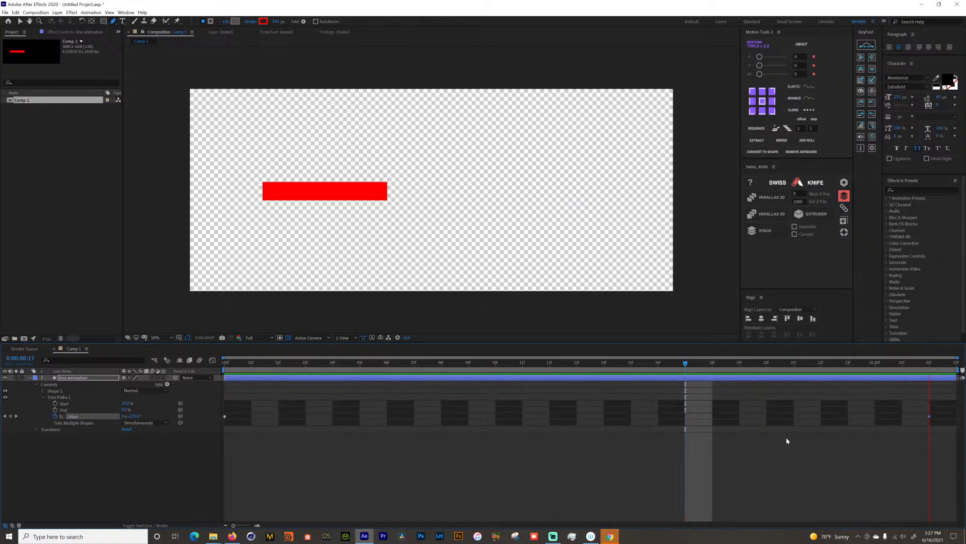
{"action": "key", "text": "space"}
{"action": "key", "text": "Home"}
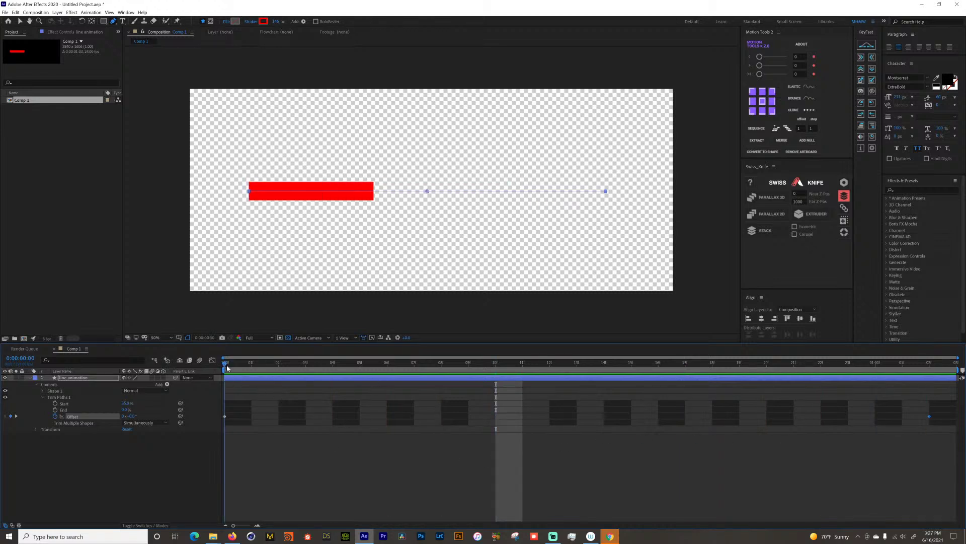
{"action": "key", "text": "space"}
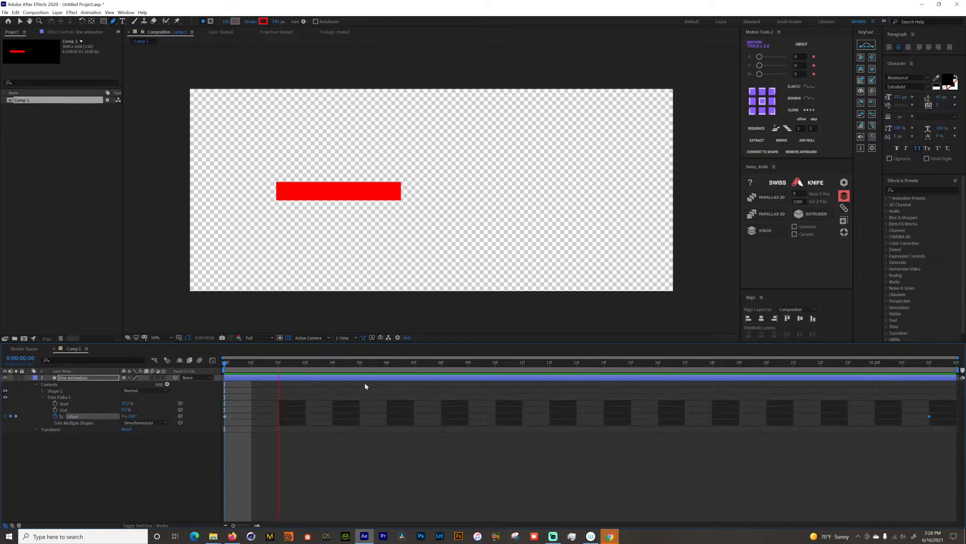
{"action": "key", "text": "space"}
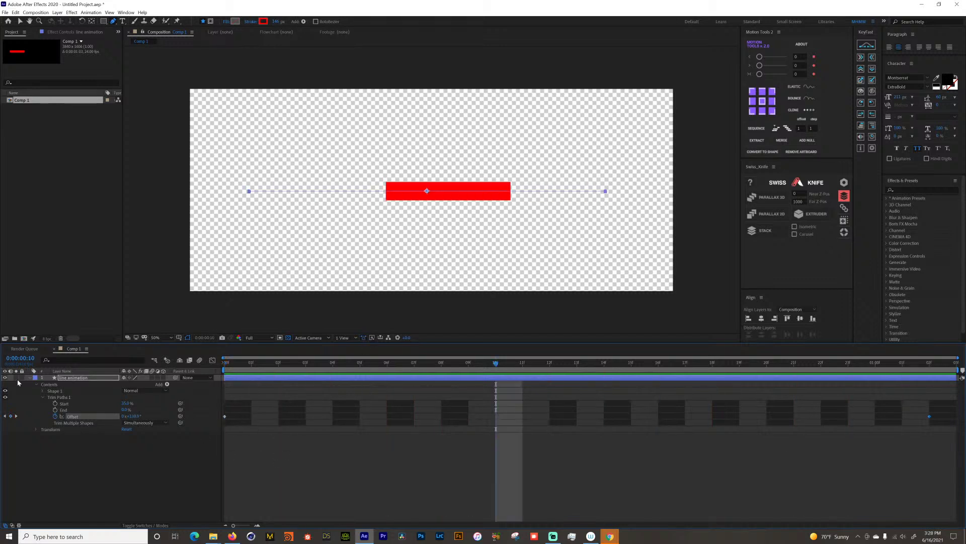
- Show the line animation layer's modified properties, then move the red line straight up into the composition's upper part
{"action": "left_click", "coordinate": [29, 377]}
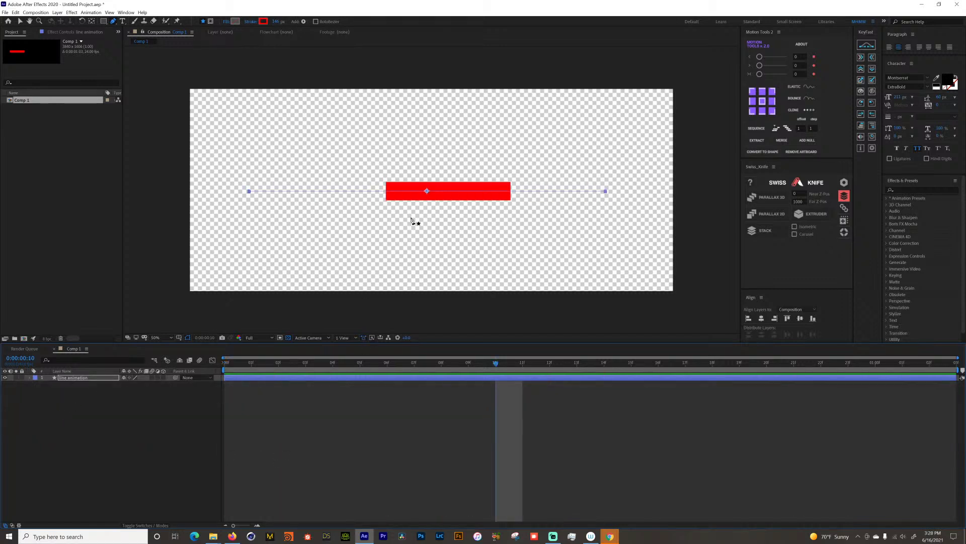
{"action": "key", "text": "v"}
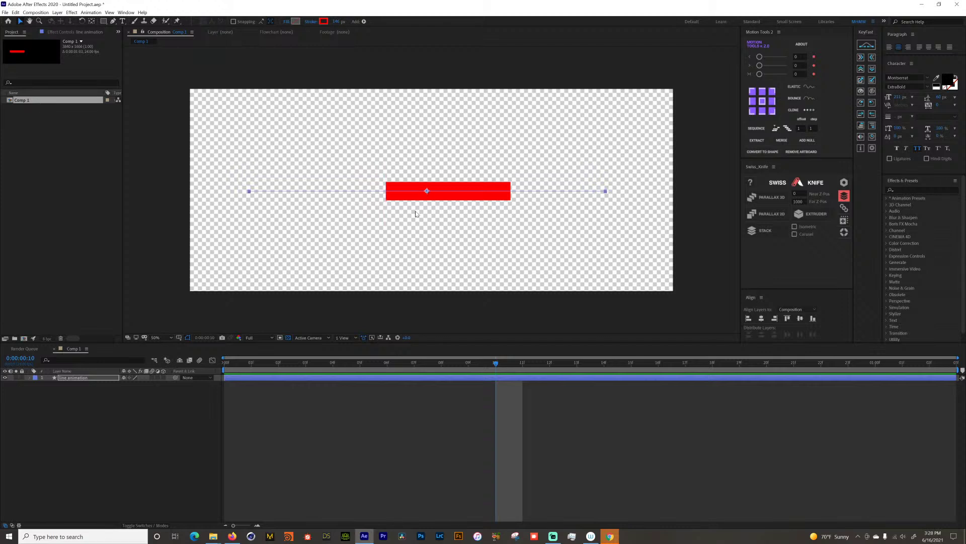
{"action": "key", "text": "u"}
{"action": "key", "text": "u"}
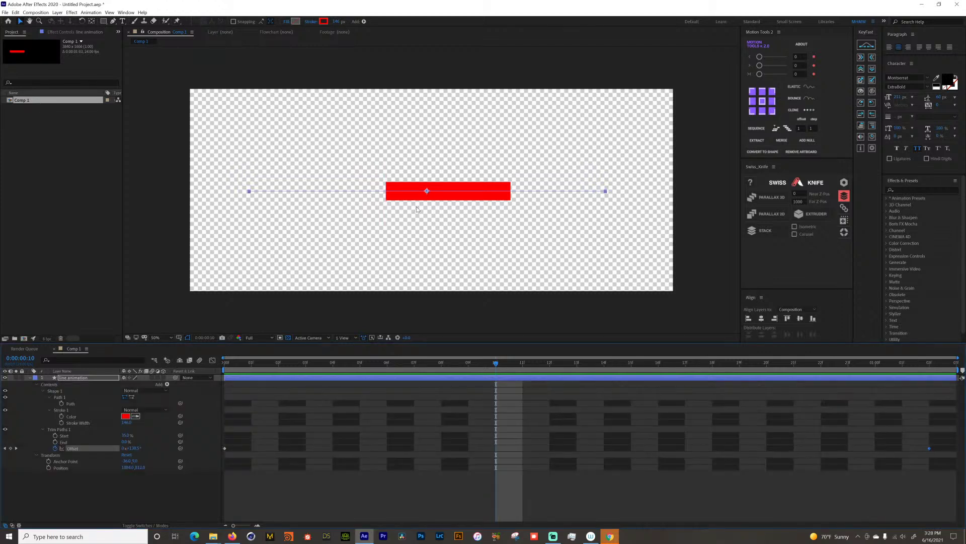
{"action": "left_click_drag", "start_coordinate": [428, 194], "coordinate": [428, 134]}
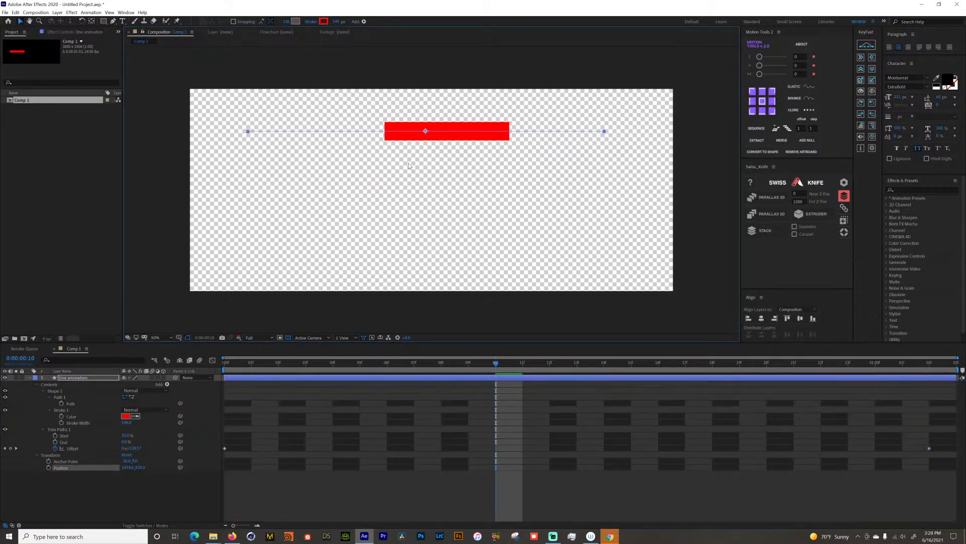
{"action": "left_click", "coordinate": [27, 377]}
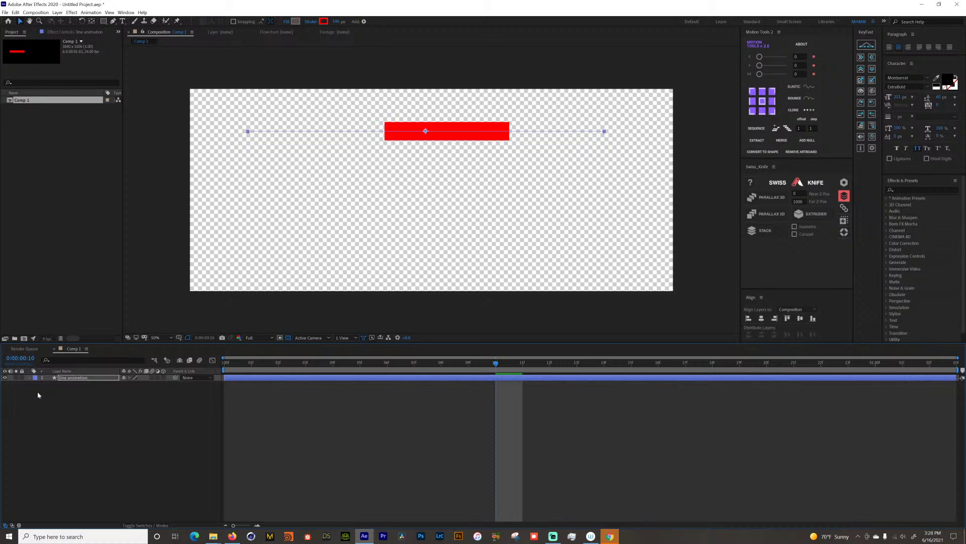
- Duplicate the line animation layer, keep the copy below the original in the stack and move its line down to the composition's middle
{"action": "left_click", "coordinate": [80, 378]}
{"action": "key", "text": "ctrl+d"}
{"action": "left_click_drag", "start_coordinate": [79, 381], "coordinate": [81, 409]}
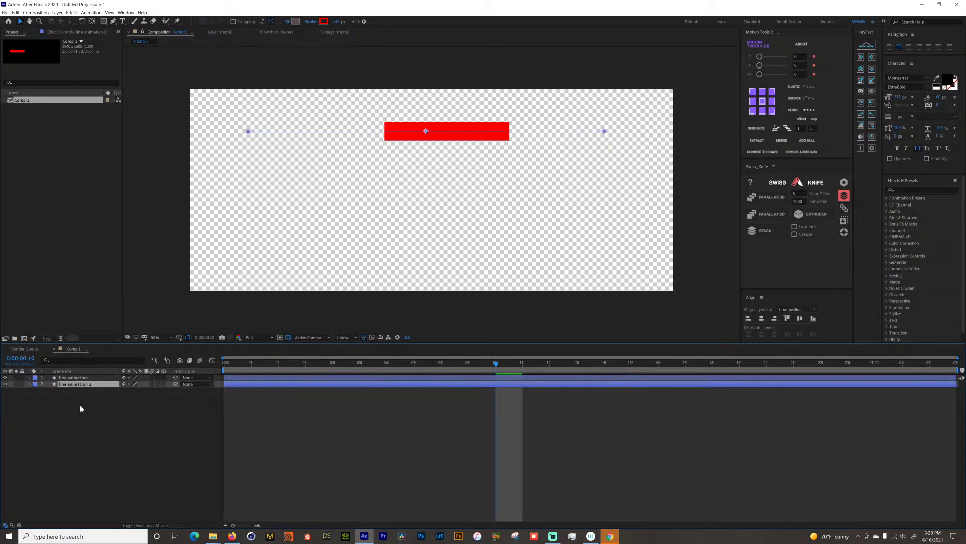
{"action": "left_click_drag", "start_coordinate": [426, 134], "coordinate": [424, 190]}
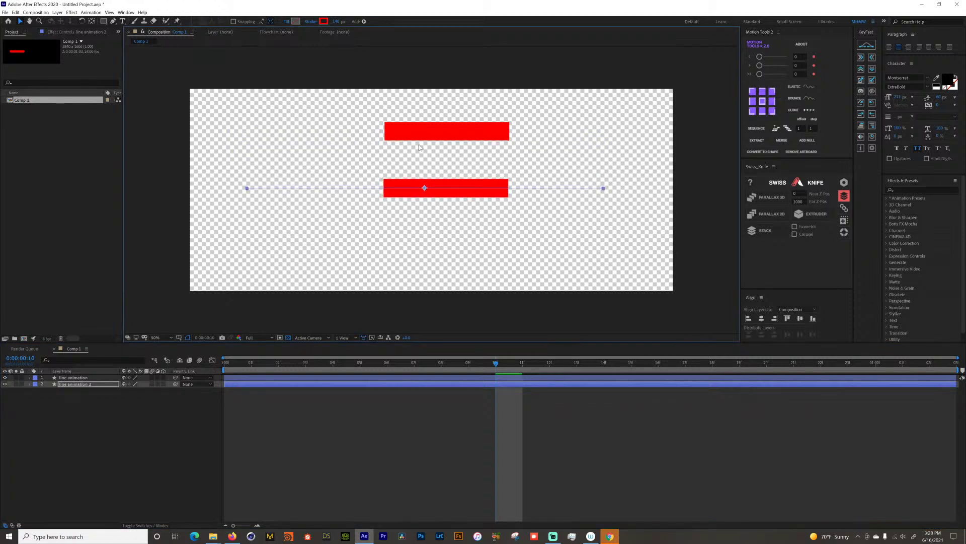
- Change the stroke color of the duplicated line to cyan
{"action": "left_click", "coordinate": [320, 23]}
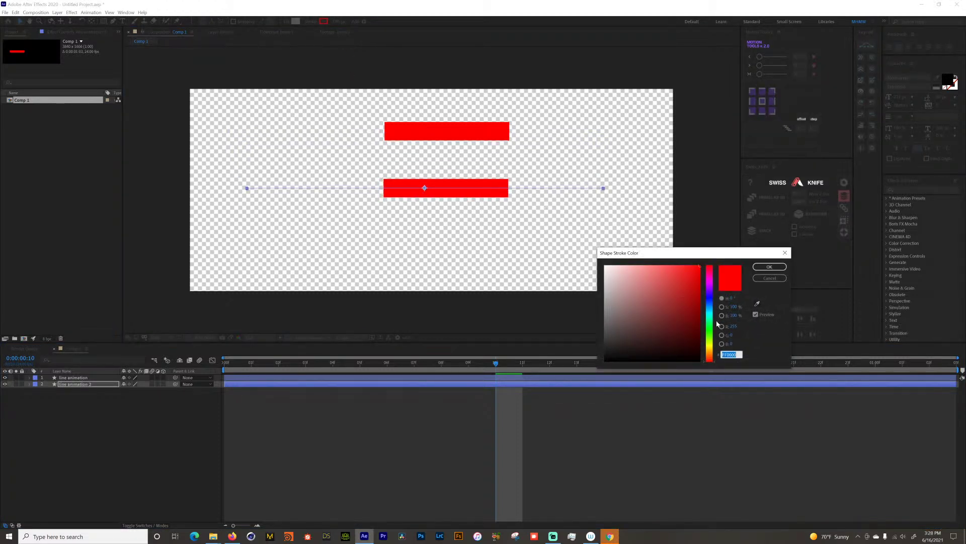
{"action": "left_click", "coordinate": [709, 304]}
{"action": "mouse_move", "coordinate": [710, 305]}
{"action": "left_mouse_down"}
{"action": "mouse_move", "coordinate": [712, 332]}
{"action": "mouse_move", "coordinate": [713, 312]}
{"action": "left_mouse_up"}
{"action": "left_click", "coordinate": [775, 279]}
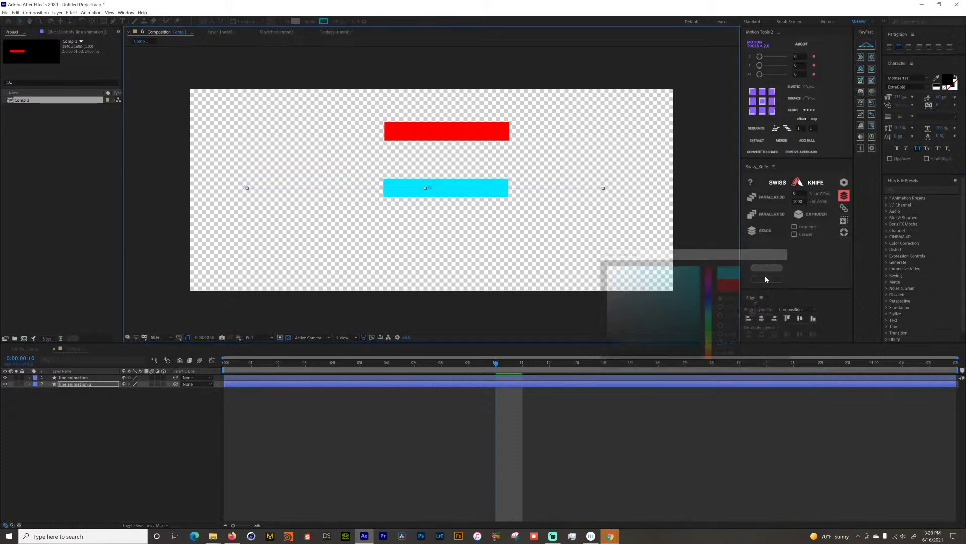
- Preview the red and cyan line animations together from the start of the timeline
{"action": "key", "text": "Home"}
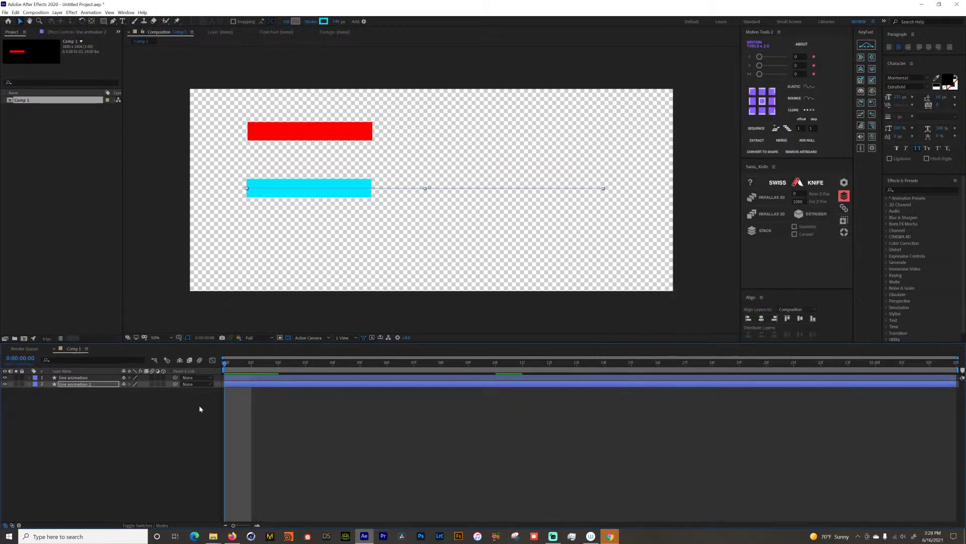
{"action": "left_click", "coordinate": [227, 408]}
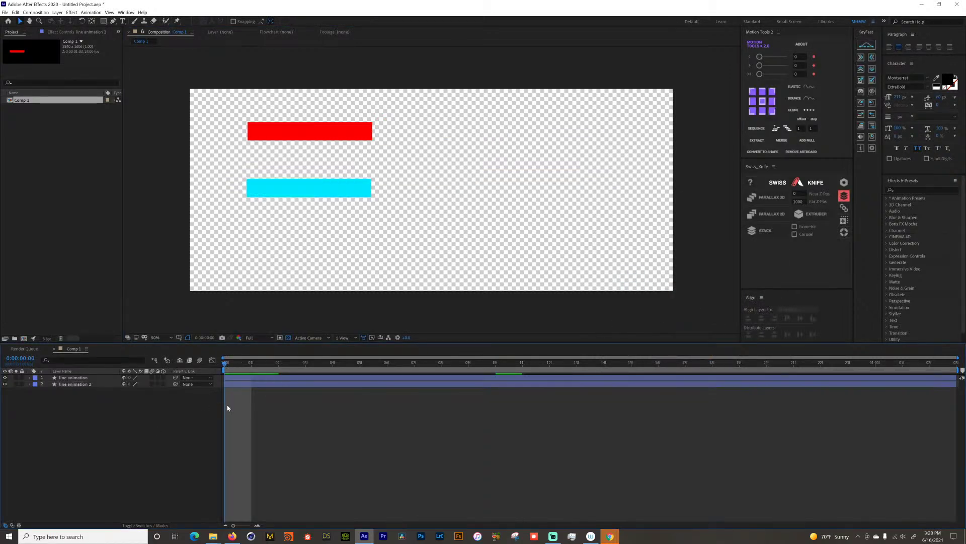
{"action": "key", "text": "space"}
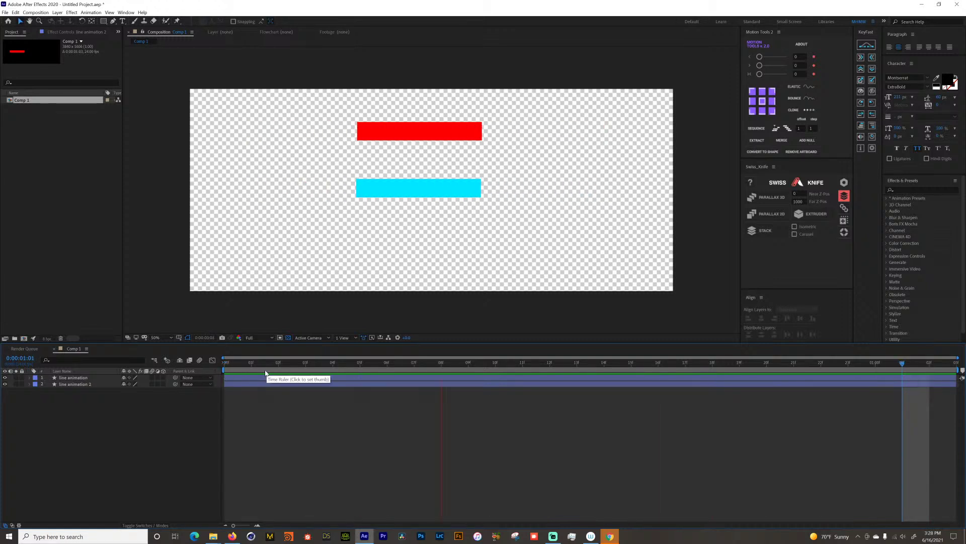
{"action": "key", "text": "space"}
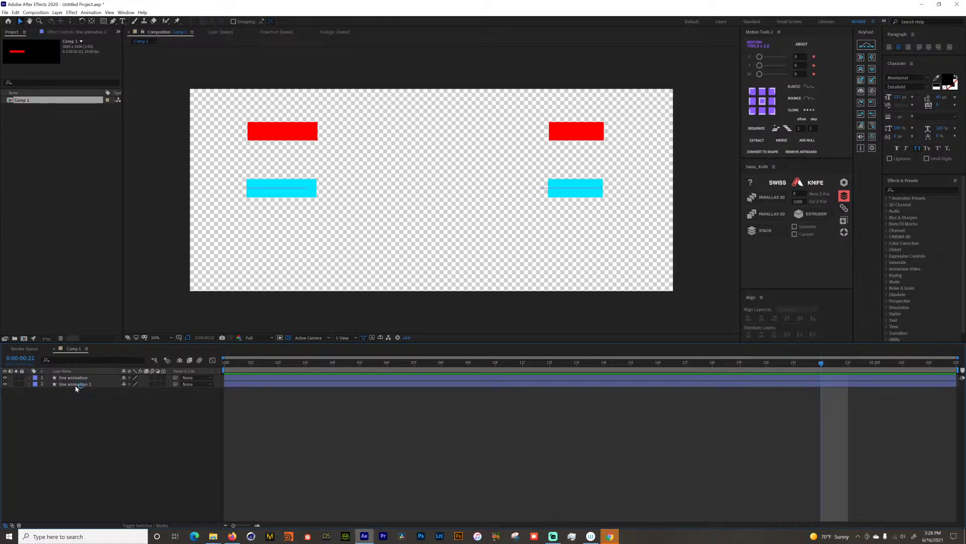
- Apply Easy Ease to both Offset keyframes of the cyan line animation layer and preview the motion
{"action": "left_click", "coordinate": [75, 384]}
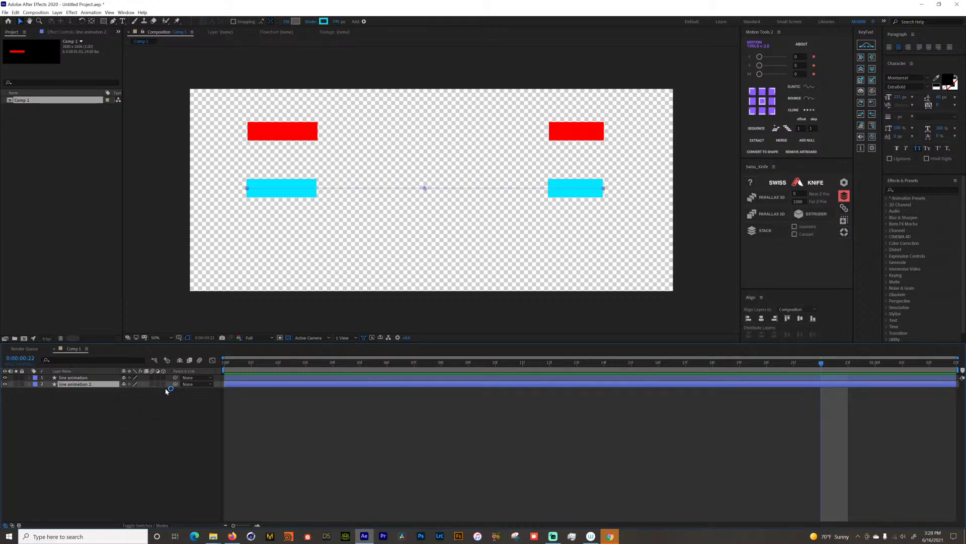
{"action": "key", "text": "u"}
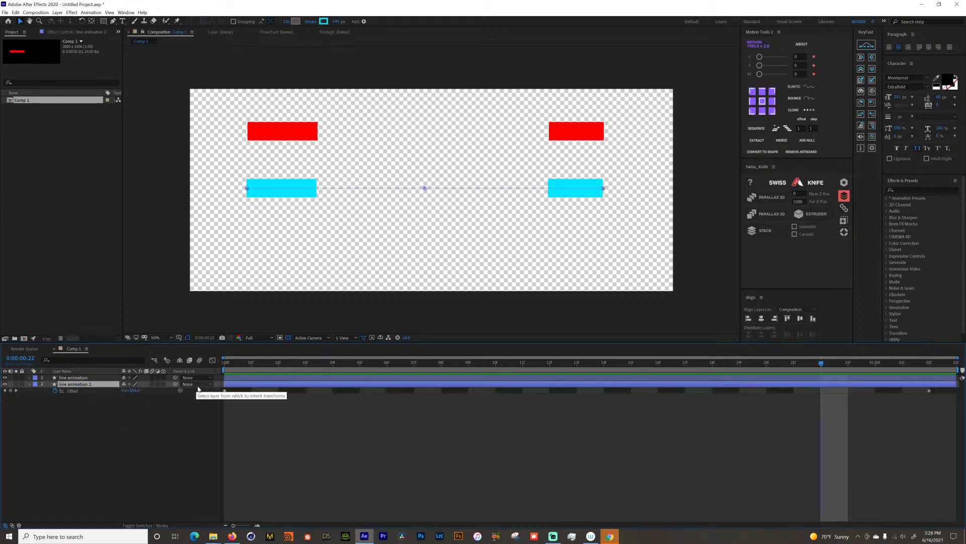
{"action": "left_click_drag", "start_coordinate": [940, 391], "coordinate": [217, 445]}
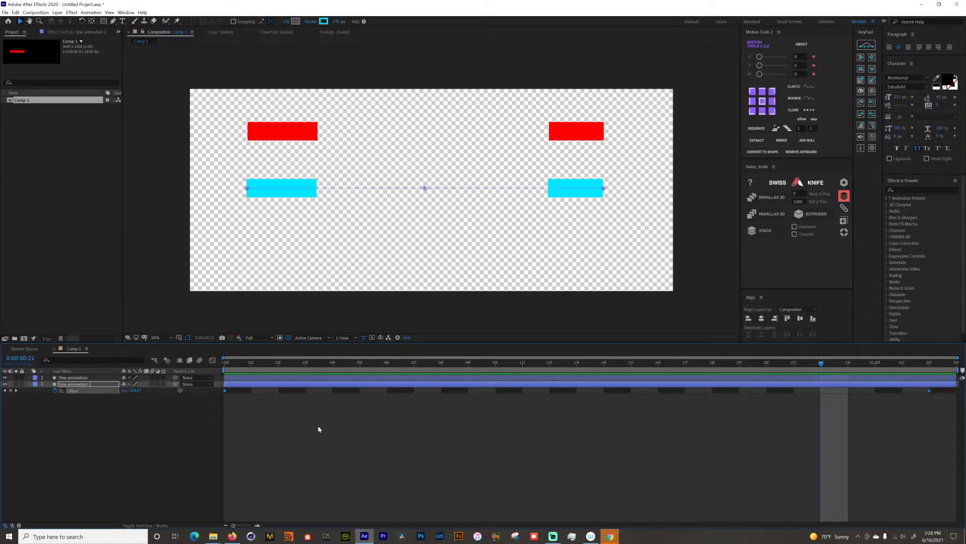
{"action": "key", "text": "F9"}
{"action": "right_click", "coordinate": [225, 391]}
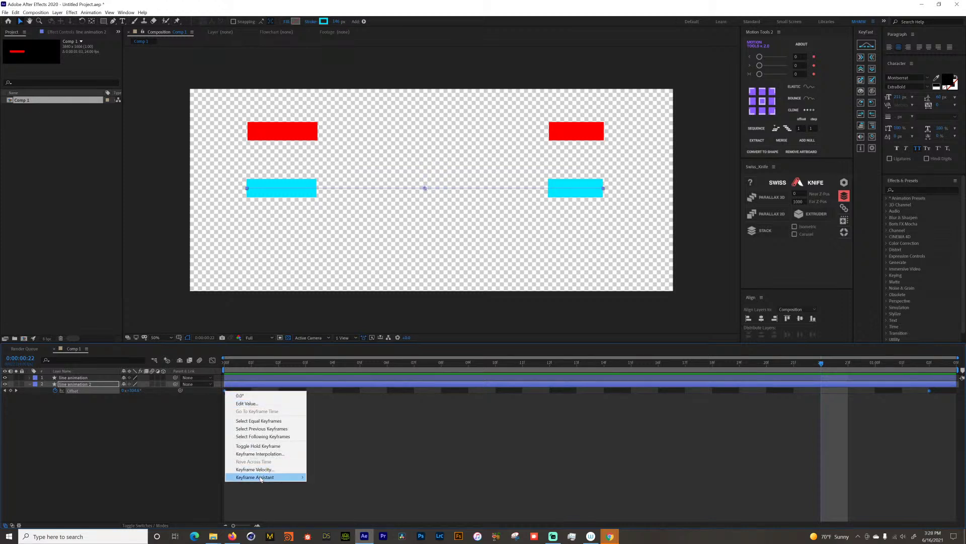
{"action": "mouse_move", "coordinate": [249, 477]}
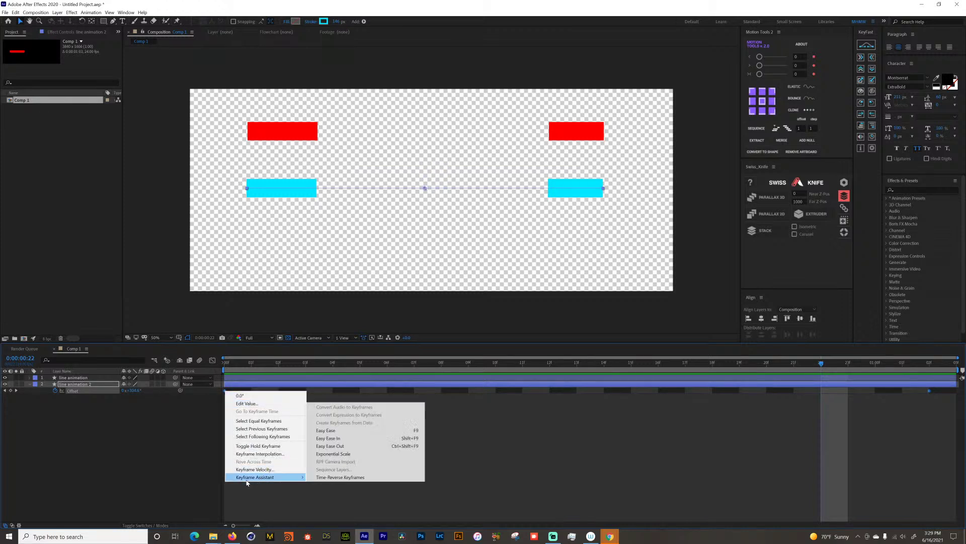
{"action": "left_click", "coordinate": [327, 431]}
{"action": "key", "text": "space"}
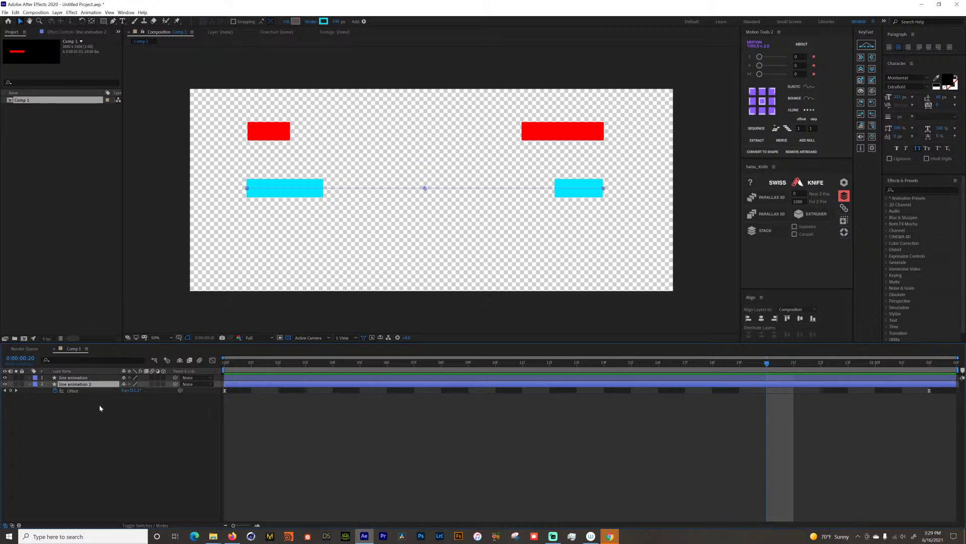
- Duplicate the cyan line layer, place the copy last in the stack, reveal its Offset keyframes and move its line below the cyan one
{"action": "key", "text": "ctrl+d"}
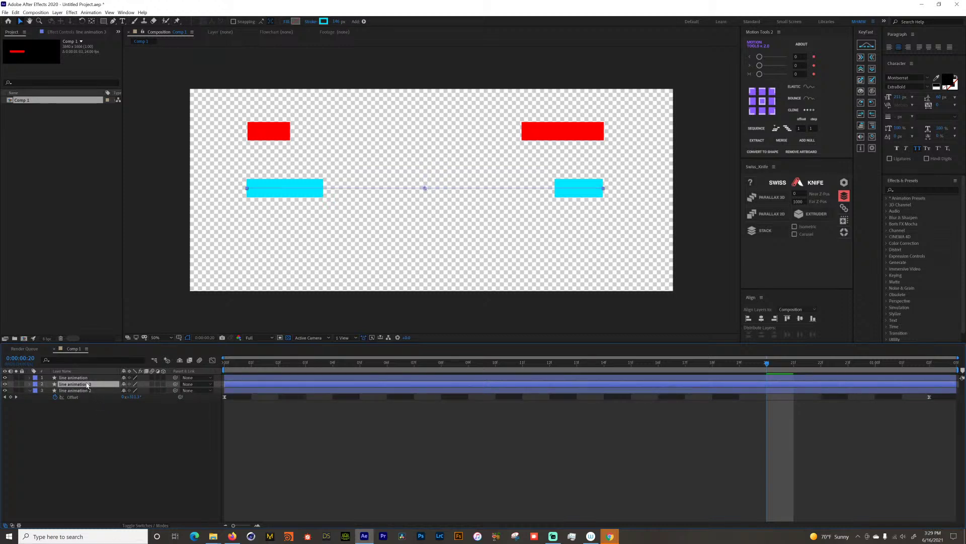
{"action": "left_click_drag", "start_coordinate": [87, 384], "coordinate": [90, 416]}
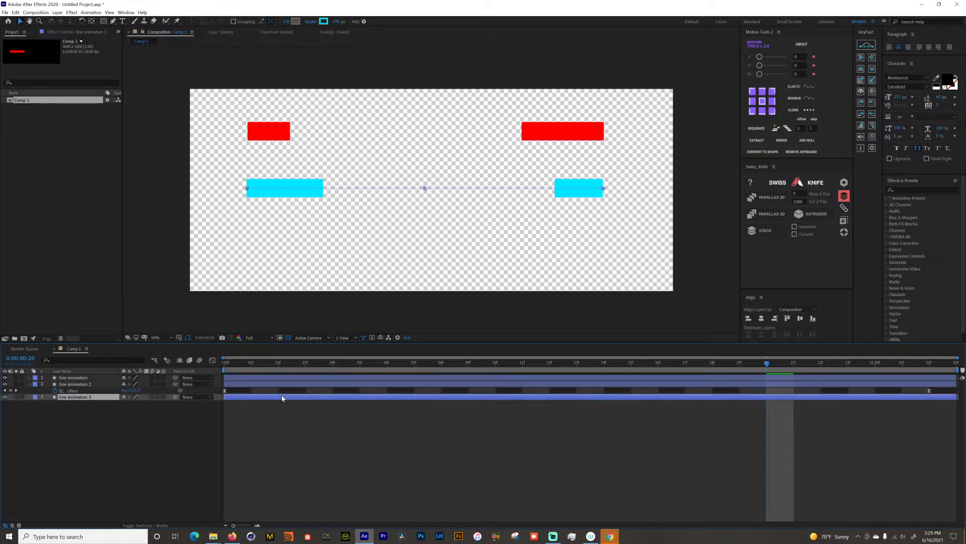
{"action": "key", "text": "u"}
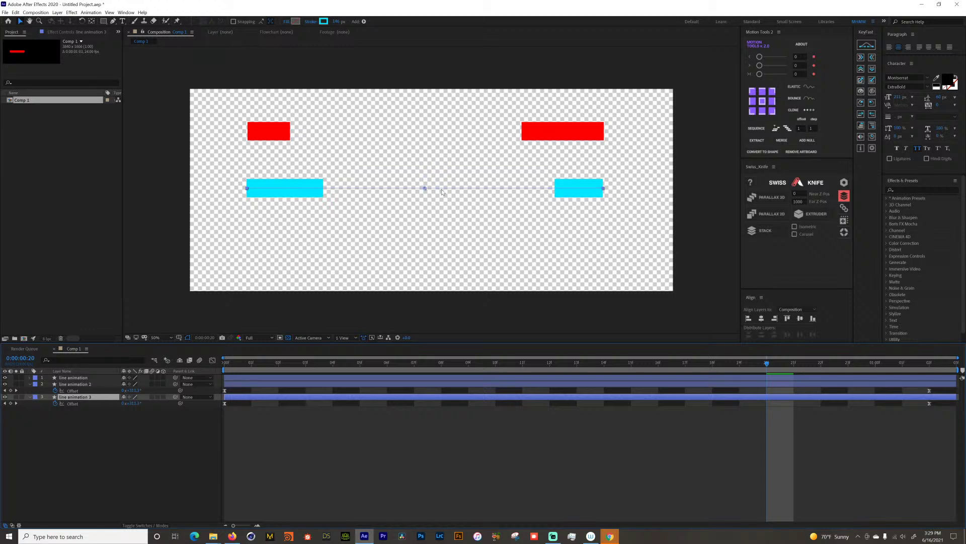
{"action": "left_click_drag", "start_coordinate": [425, 189], "coordinate": [423, 240]}
- Change the stroke color of the lowest line to blue
{"action": "left_click", "coordinate": [324, 21]}
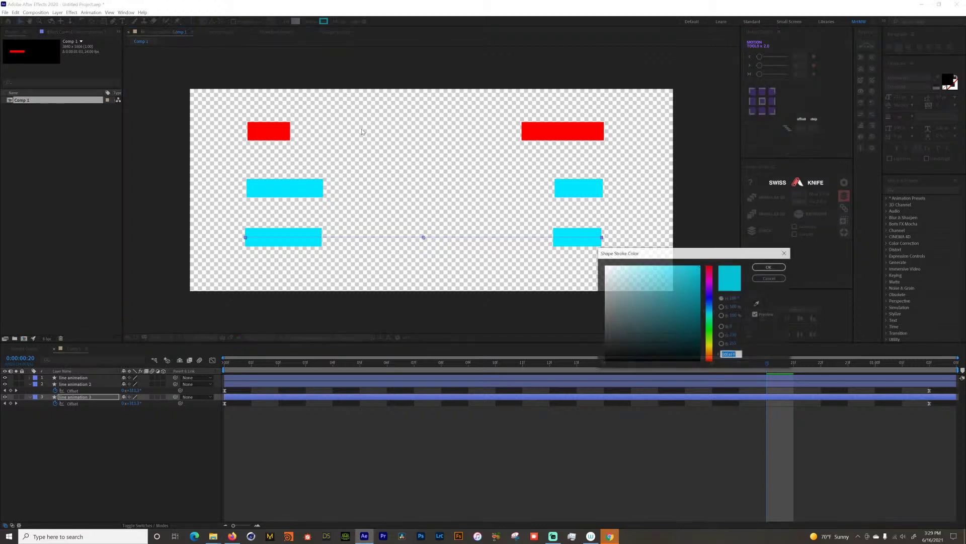
{"action": "left_click_drag", "start_coordinate": [707, 302], "coordinate": [708, 300]}
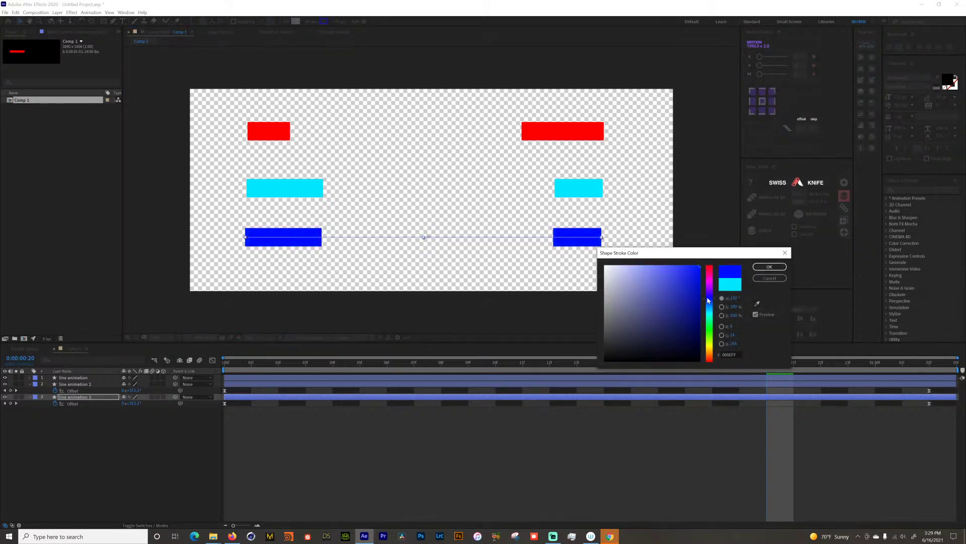
{"action": "left_click", "coordinate": [769, 266]}
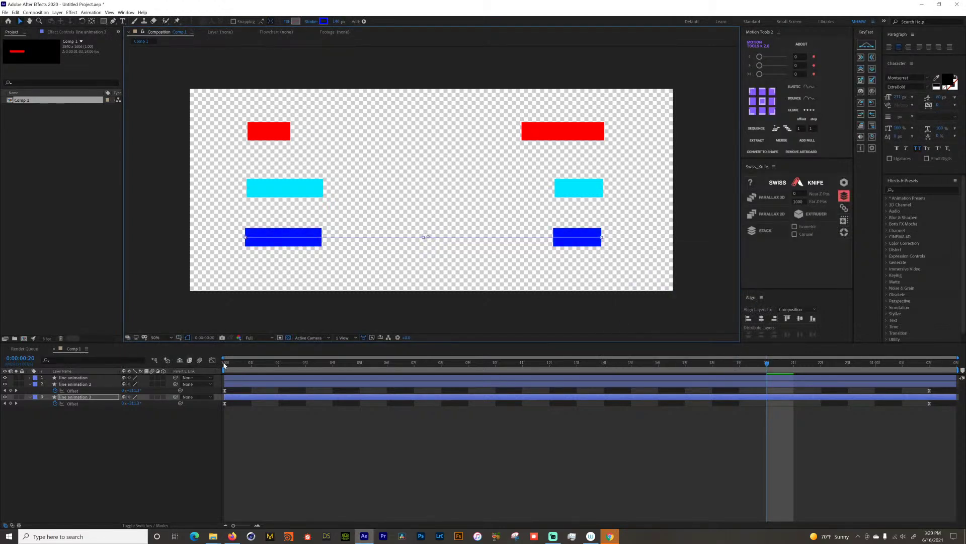
- Preview the red, cyan and blue line animations together from the start of the timeline
{"action": "key", "text": "Home"}
{"action": "key", "text": "space"}
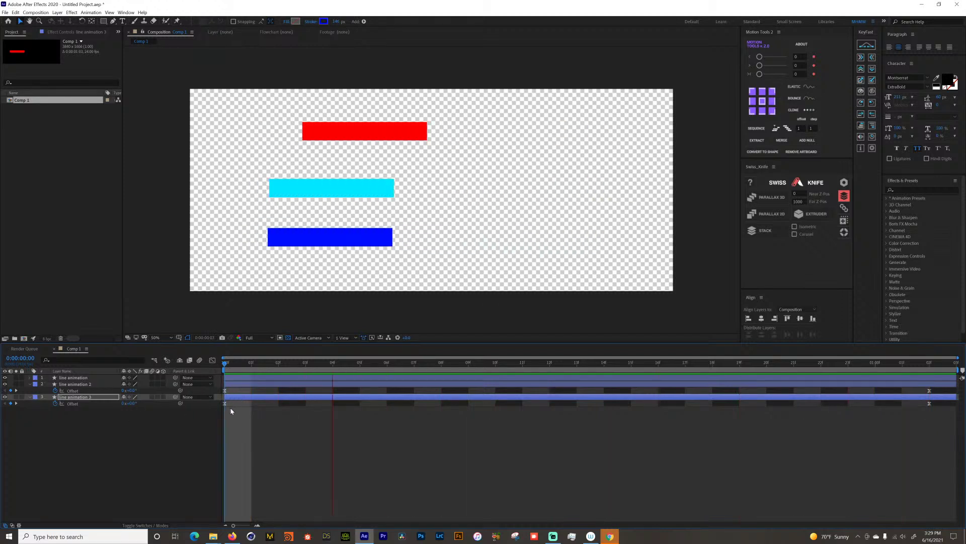
{"action": "key", "text": "space"}
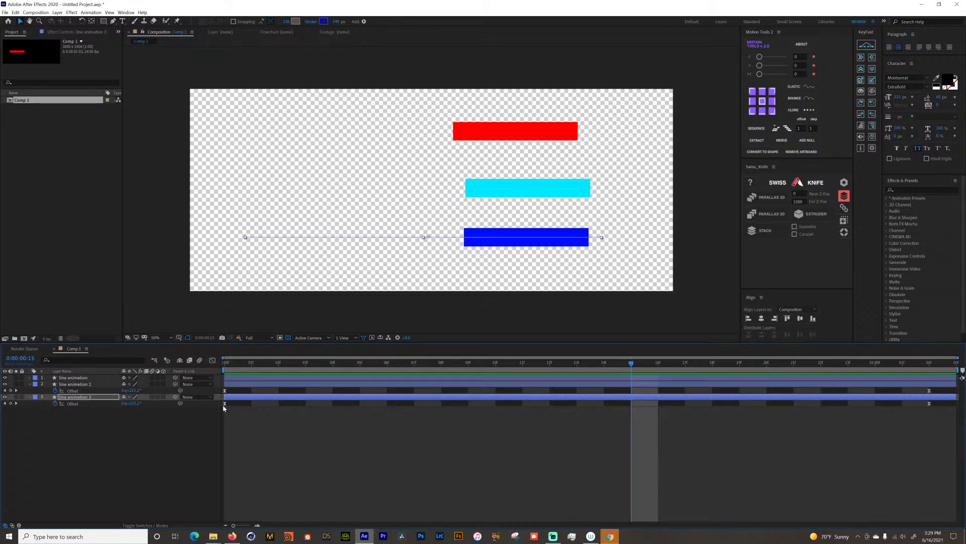
- Open the blue line's Offset keyframes in the Graph Editor and switch the graph type to Edit Speed Graph
{"action": "left_click", "coordinate": [73, 404]}
{"action": "left_click", "coordinate": [212, 361]}
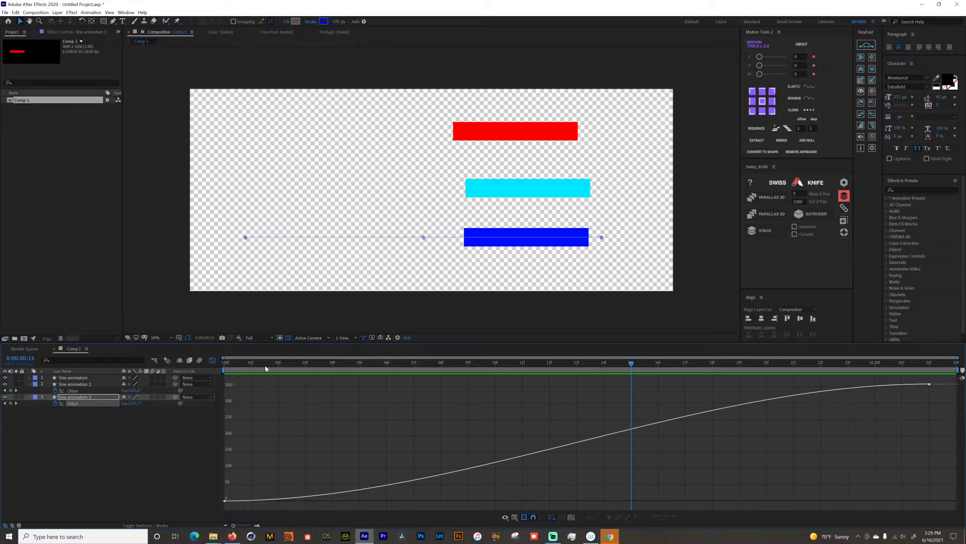
{"action": "left_click", "coordinate": [571, 517]}
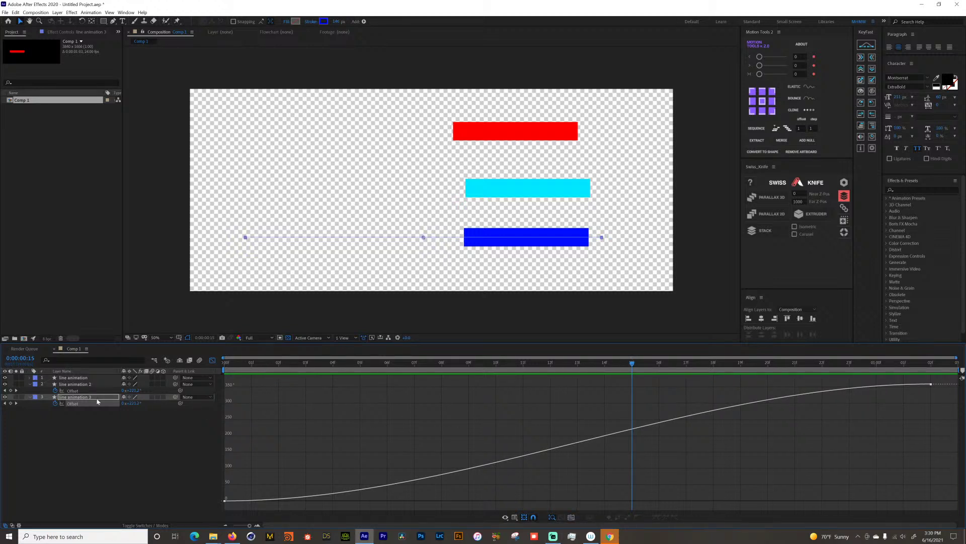
{"action": "left_click", "coordinate": [212, 360]}
{"action": "left_click_drag", "start_coordinate": [946, 404], "coordinate": [225, 451]}
{"action": "left_click", "coordinate": [213, 361]}
{"action": "left_click", "coordinate": [515, 517]}
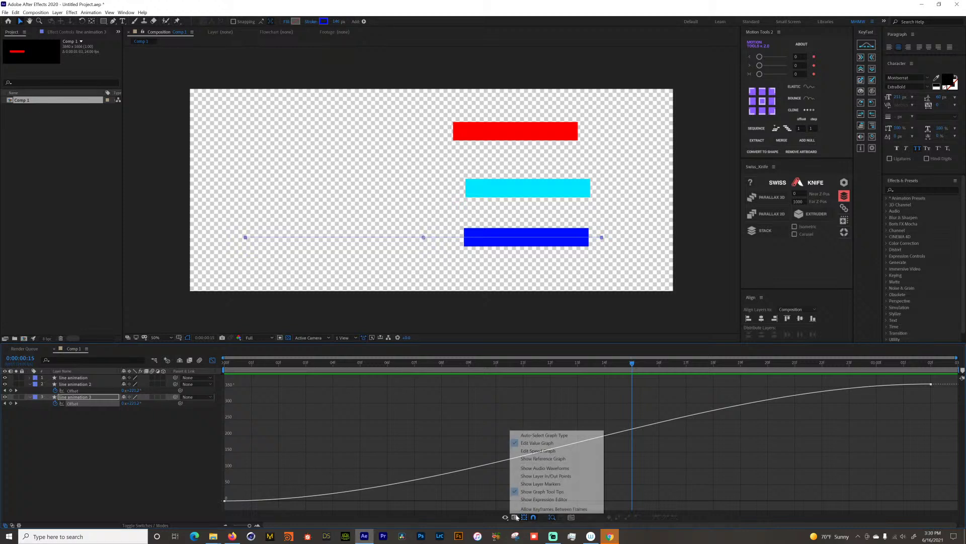
{"action": "left_click", "coordinate": [531, 451]}
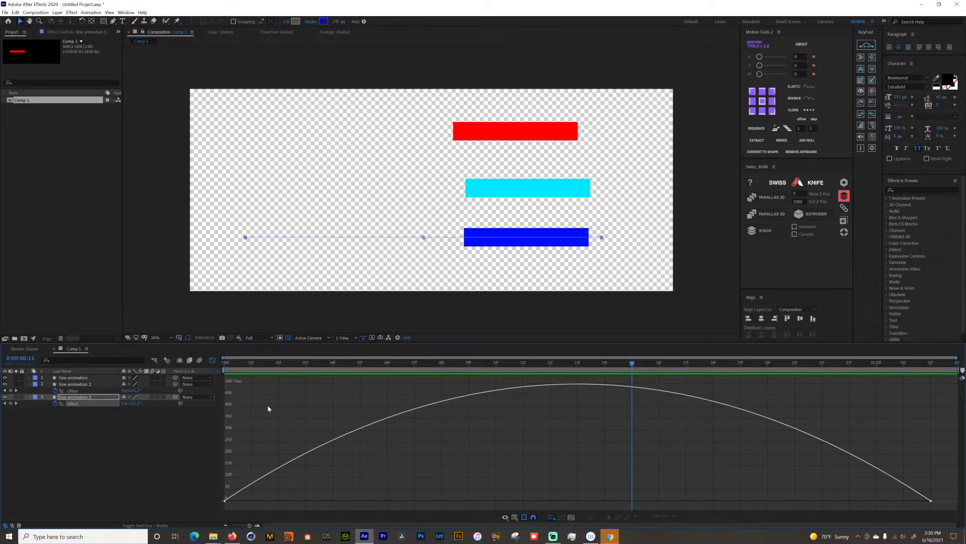
- Reveal the red line's Offset keyframes and compare its speed graph with the cyan line's Offset speed graph
{"action": "left_click", "coordinate": [73, 377]}
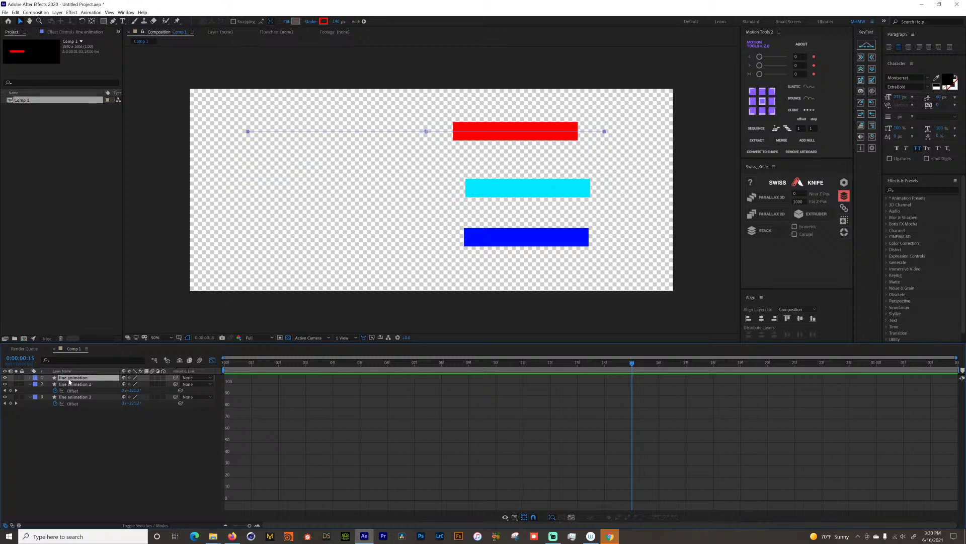
{"action": "key", "text": "u"}
{"action": "left_click", "coordinate": [72, 384]}
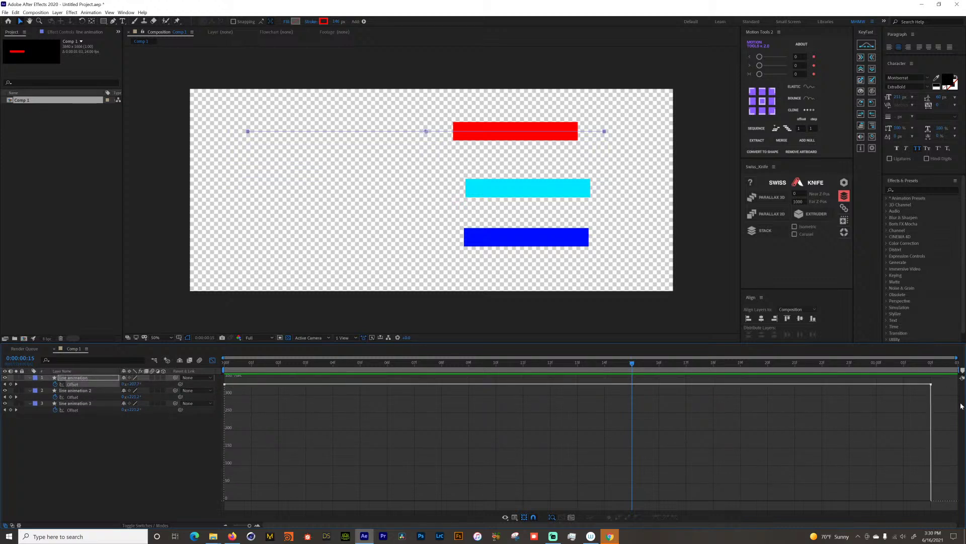
{"action": "left_click", "coordinate": [72, 397]}
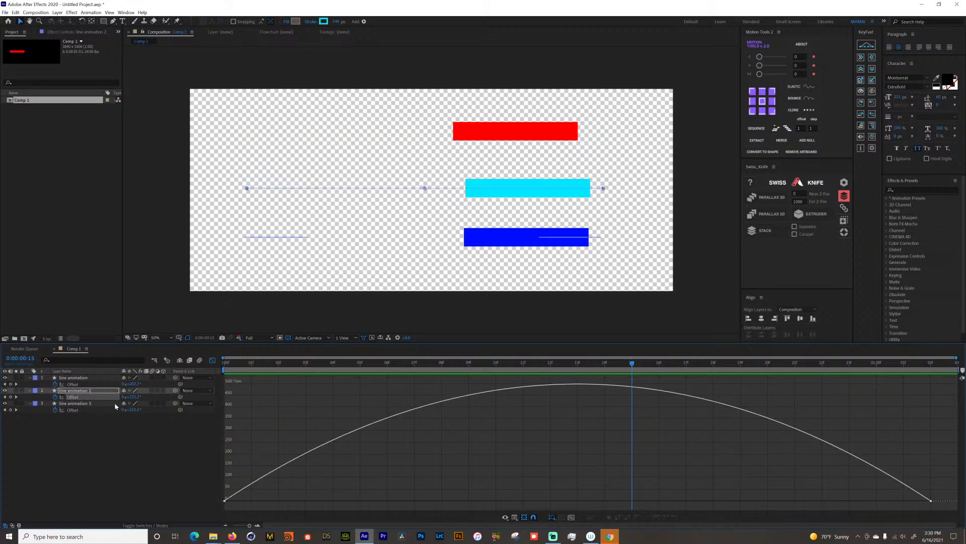